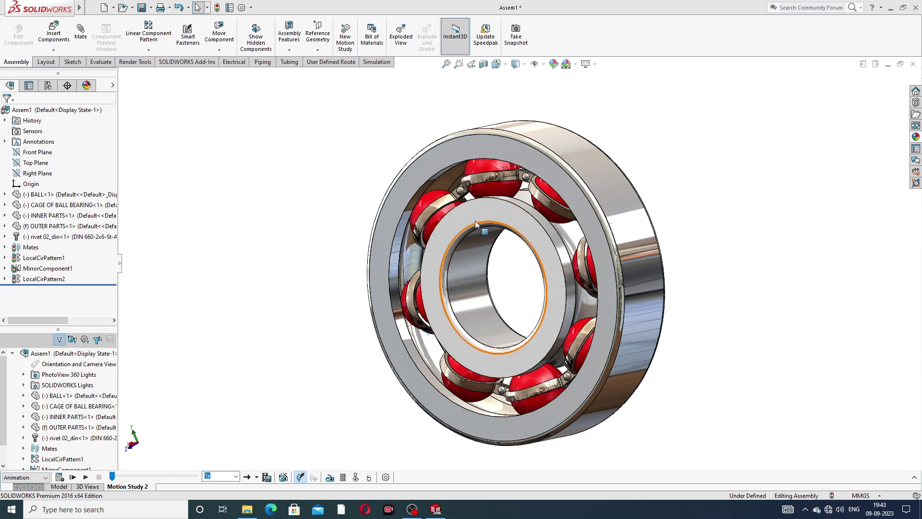
- Drag the inner ring round so the balls and cage rotate to new positions
{"action": "left_click_drag", "start_coordinate": [475, 221], "coordinate": [535, 264]}
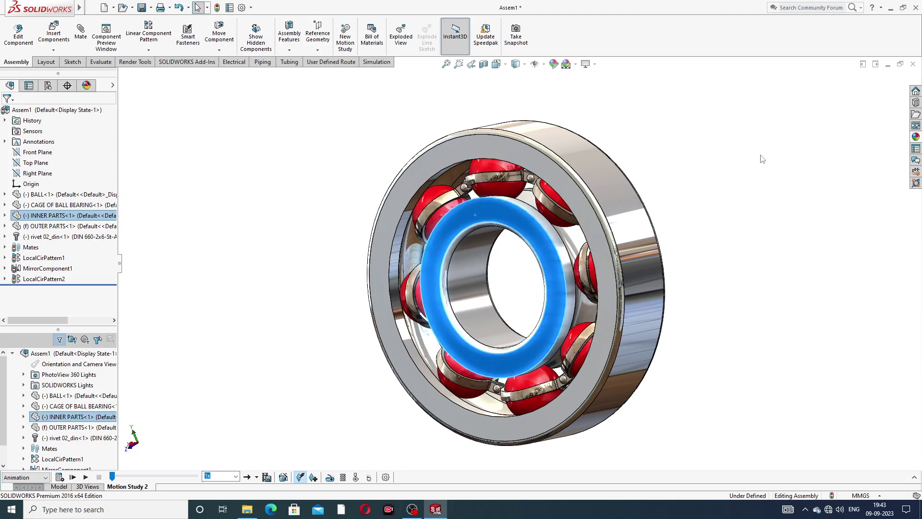
- Rotate INNER PARTS again with Move Component to check the balls and cage follow
{"action": "left_click", "coordinate": [726, 189]}
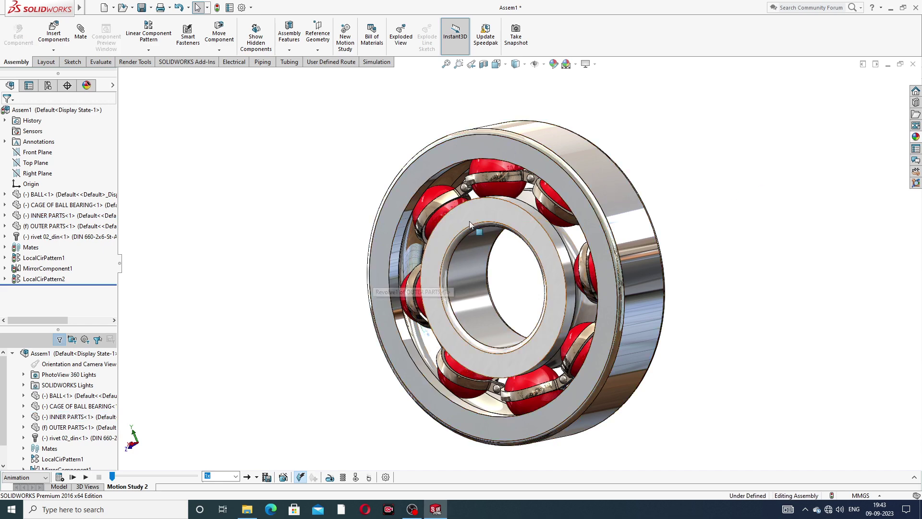
{"action": "left_click", "coordinate": [488, 222]}
{"action": "left_click_drag", "start_coordinate": [487, 222], "coordinate": [467, 351]}
{"action": "key", "text": "Escape"}
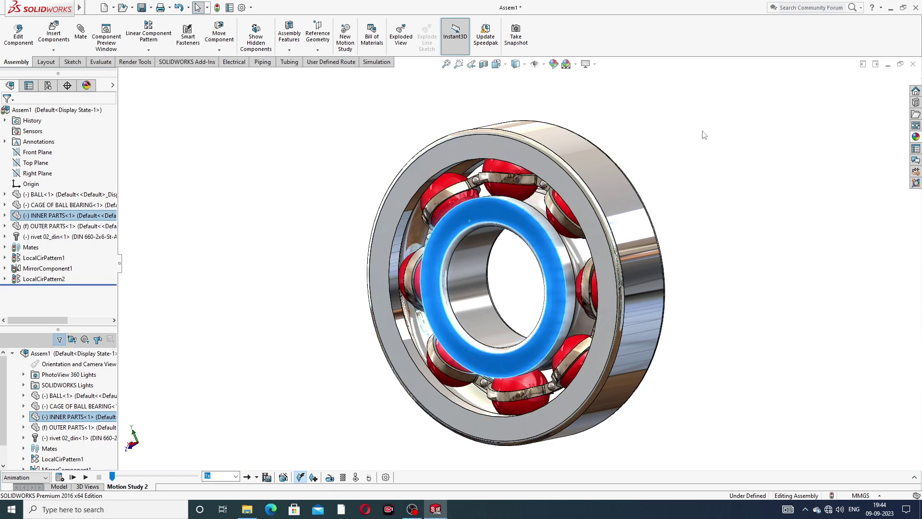
{"action": "left_click", "coordinate": [709, 115]}
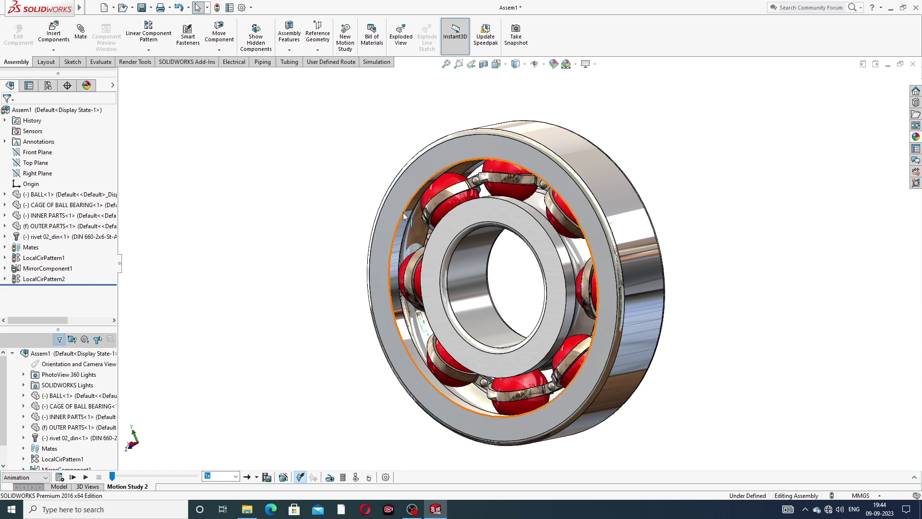
- Play the Motion Study 2 animation and orbit the bearing toward the viewer
{"action": "left_click", "coordinate": [73, 477]}
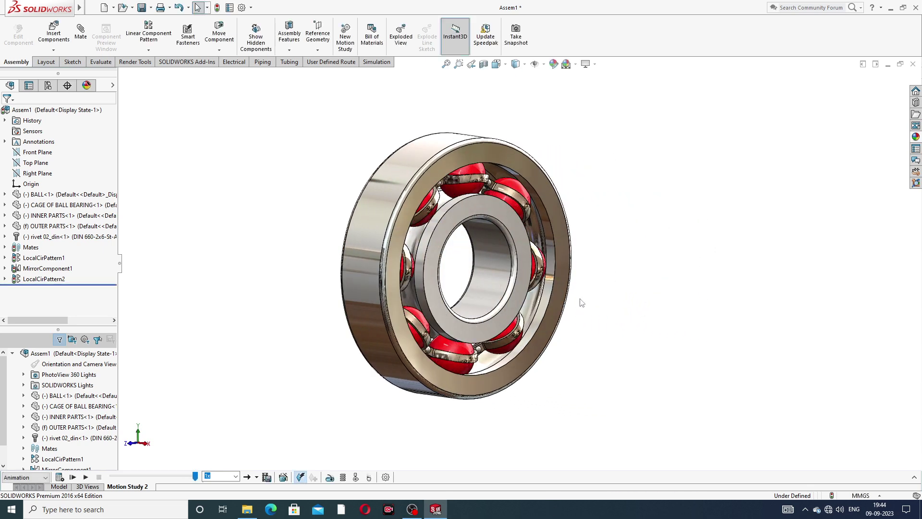
{"action": "middle_click_drag", "start_coordinate": [560, 165], "coordinate": [509, 178]}
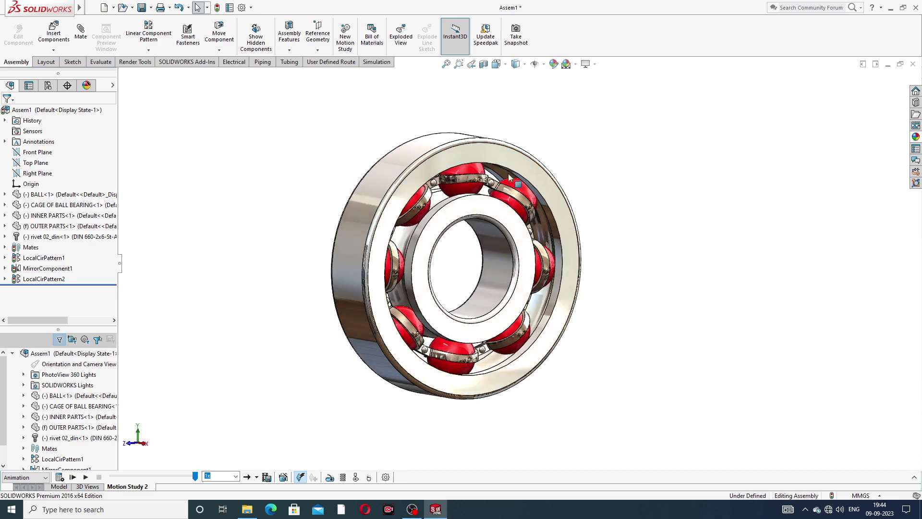
{"action": "scroll", "coordinate": [509, 178], "scroll_direction": "down", "scroll_amount": 2}
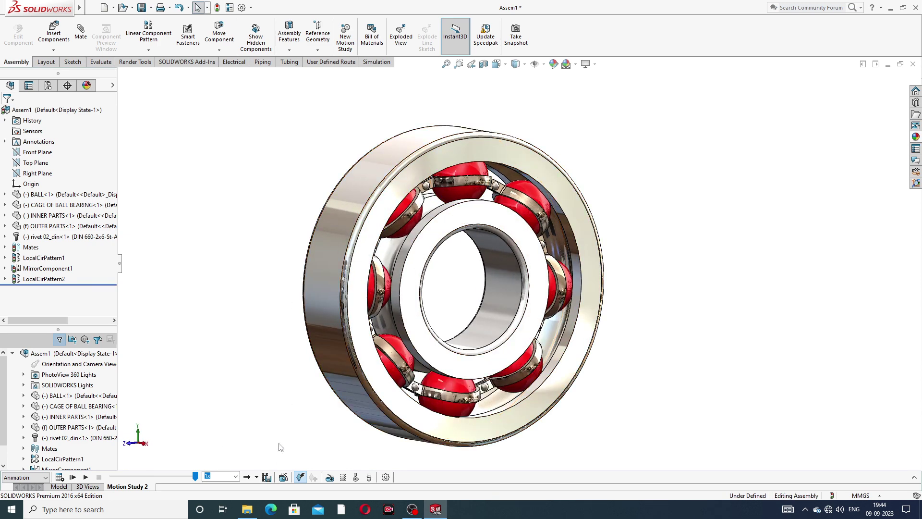
- Create Motion Study 1, delete Motion Study 2, and switch to the Motion Study 1 tab
{"action": "right_click", "coordinate": [128, 487]}
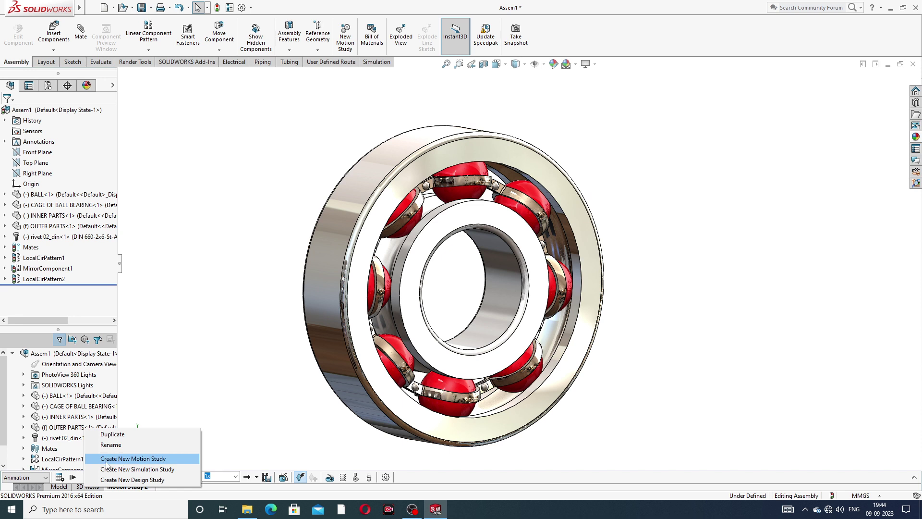
{"action": "left_click", "coordinate": [143, 459]}
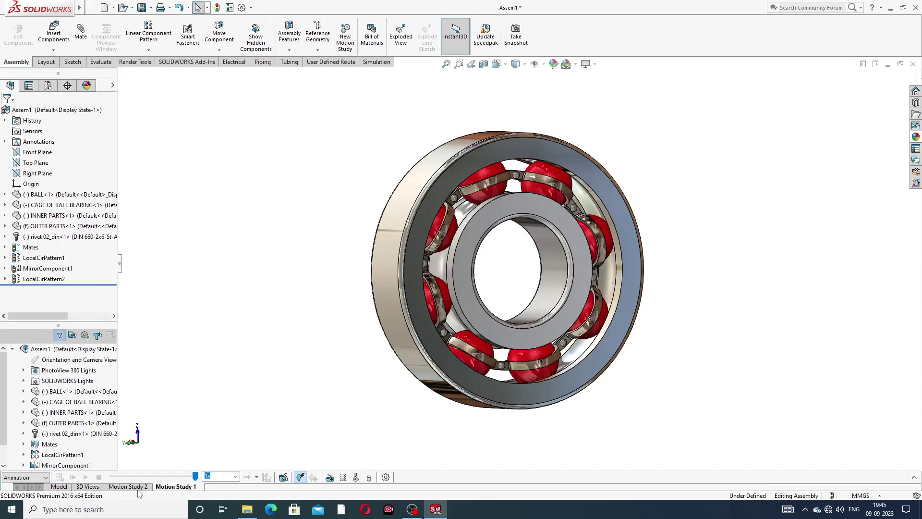
{"action": "right_click", "coordinate": [138, 488]}
{"action": "left_click", "coordinate": [144, 444]}
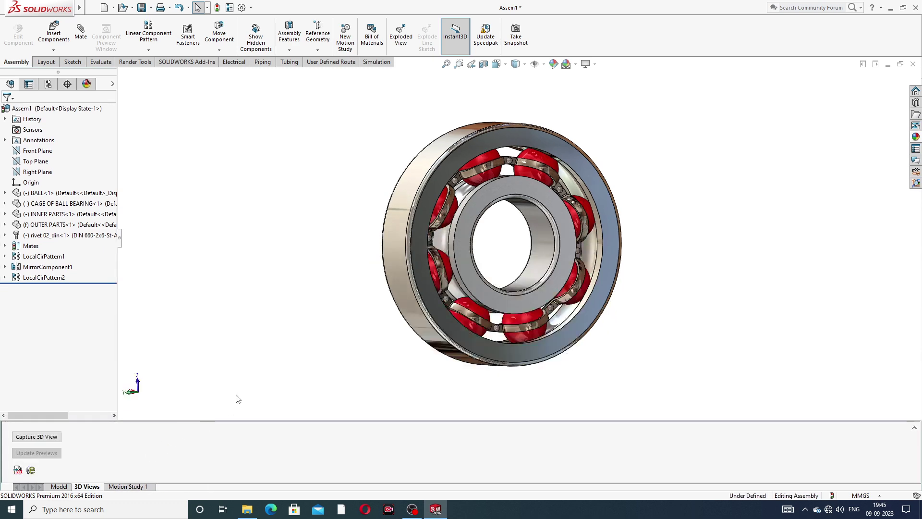
{"action": "left_click", "coordinate": [131, 488]}
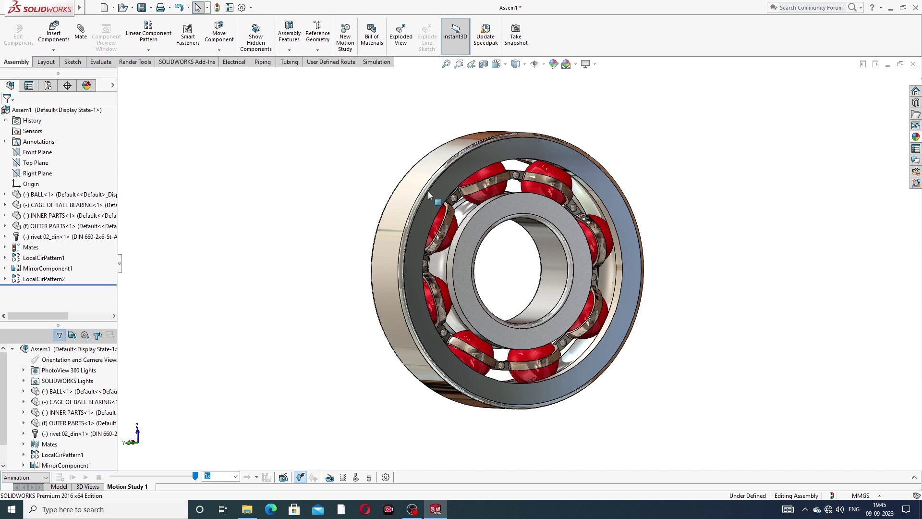
{"action": "middle_click_drag", "start_coordinate": [566, 189], "coordinate": [537, 188]}
{"action": "middle_click_drag", "start_coordinate": [548, 267], "coordinate": [529, 194]}
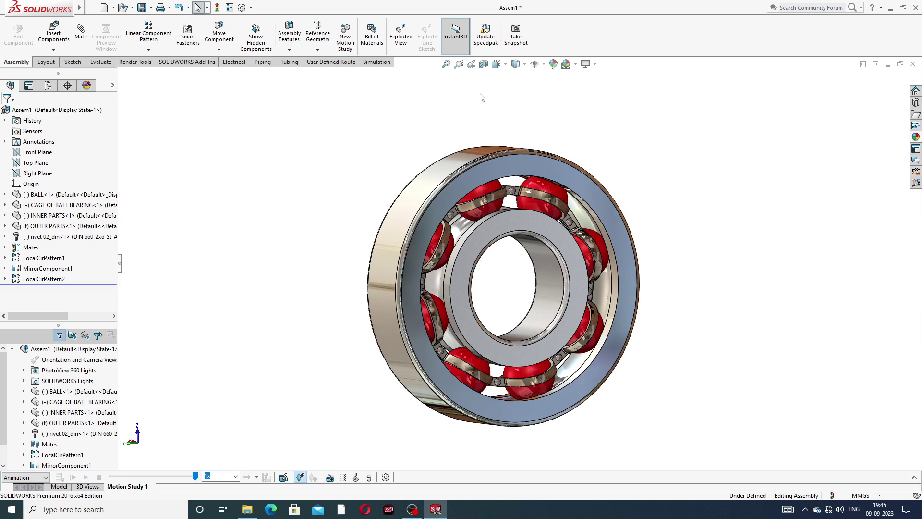
- Create Explode Step1 by moving the outer ring along Y, then accept the explode
{"action": "left_click", "coordinate": [402, 44]}
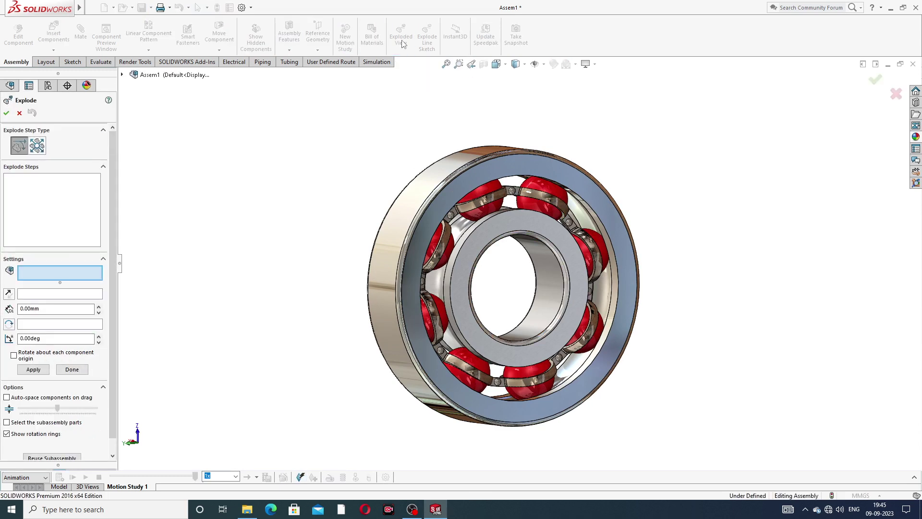
{"action": "left_click", "coordinate": [434, 187]}
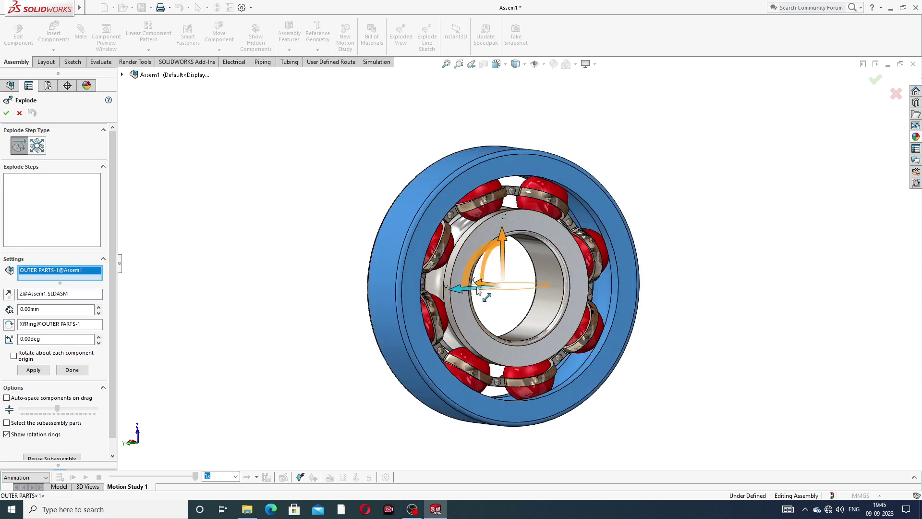
{"action": "mouse_move", "coordinate": [463, 291]}
{"action": "left_mouse_down"}
{"action": "mouse_move", "coordinate": [450, 287]}
{"action": "mouse_move", "coordinate": [464, 292]}
{"action": "left_mouse_up"}
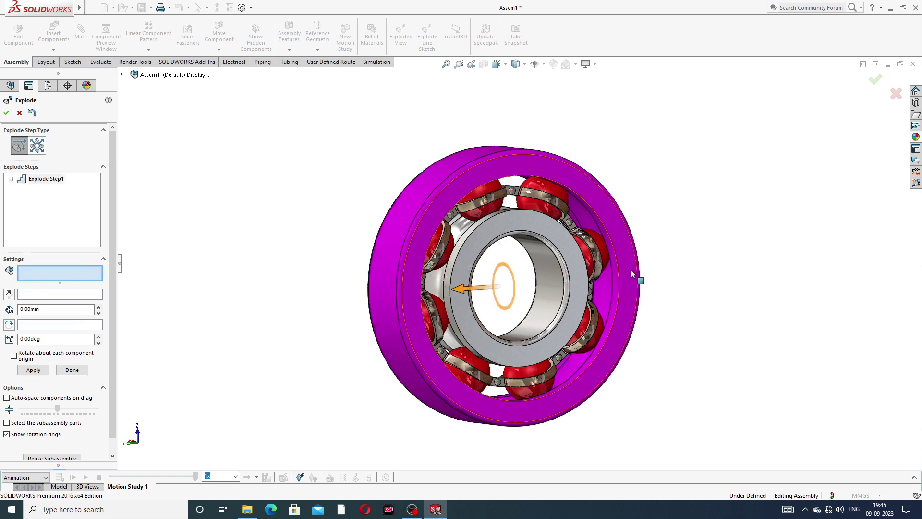
{"action": "middle_click_drag", "start_coordinate": [669, 270], "coordinate": [687, 260]}
{"action": "left_click", "coordinate": [704, 227]}
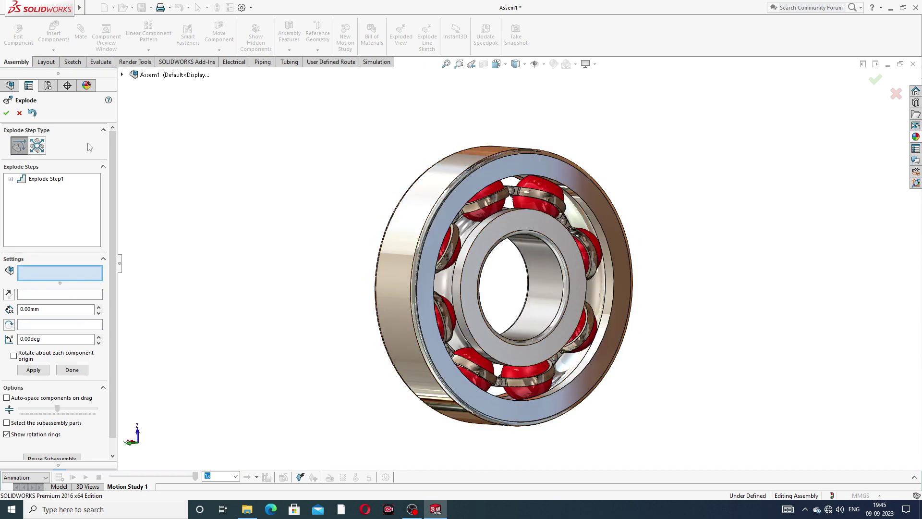
{"action": "left_click", "coordinate": [6, 113]}
- Orbit the bearing and reopen the Exploded View settings
{"action": "middle_click_drag", "start_coordinate": [618, 288], "coordinate": [636, 287]}
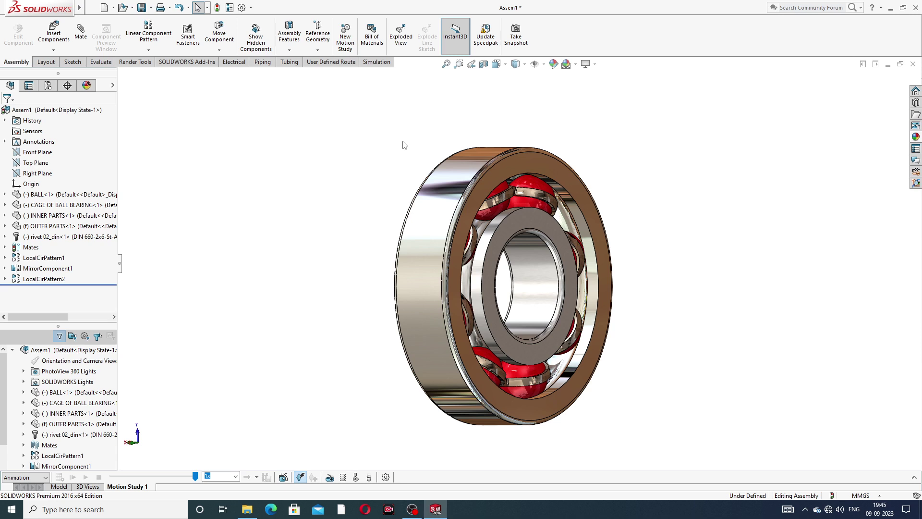
{"action": "middle_click_drag", "start_coordinate": [404, 144], "coordinate": [406, 149]}
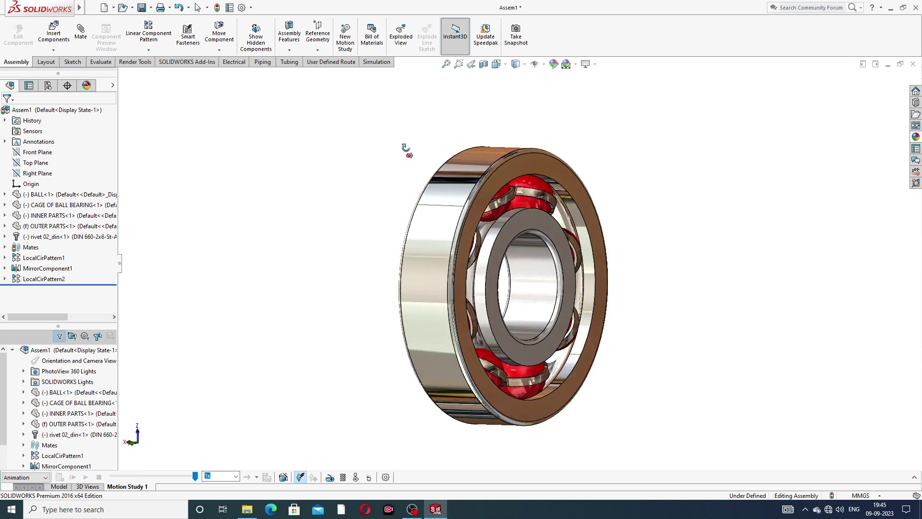
{"action": "left_click", "coordinate": [400, 36]}
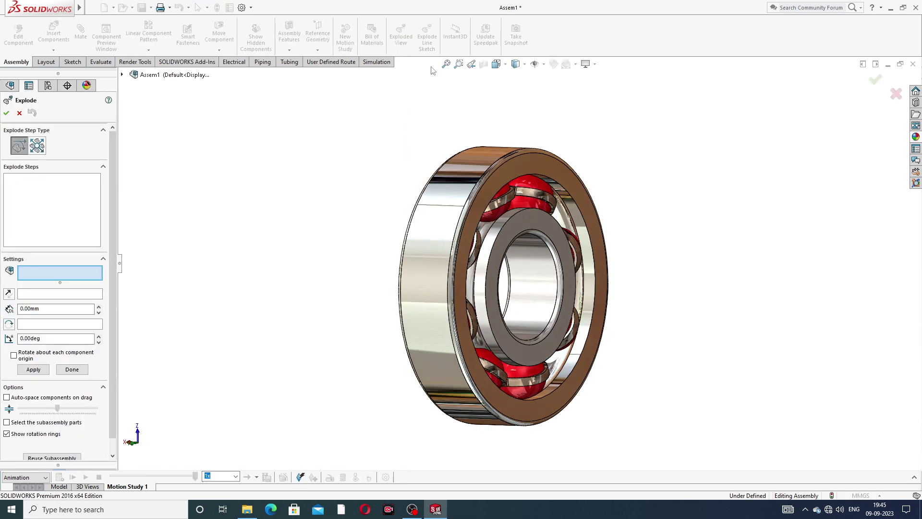
- Move OUTER PARTS about 150.47 mm along X, clear of the balls, as Explode Step1
{"action": "left_click", "coordinate": [460, 171]}
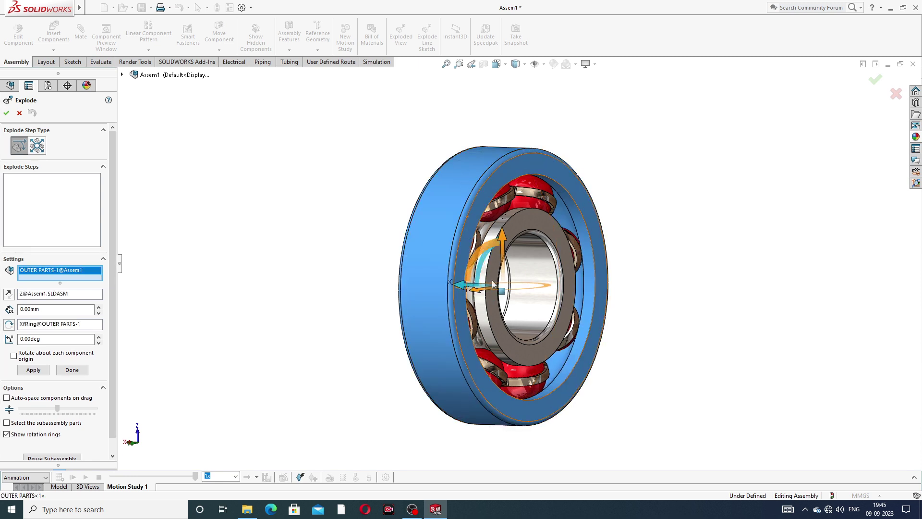
{"action": "mouse_move", "coordinate": [663, 291]}
{"action": "middle_mouse_down"}
{"action": "mouse_move", "coordinate": [721, 288]}
{"action": "mouse_move", "coordinate": [683, 290]}
{"action": "mouse_move", "coordinate": [734, 301]}
{"action": "mouse_move", "coordinate": [660, 289]}
{"action": "mouse_move", "coordinate": [669, 294]}
{"action": "middle_mouse_up"}
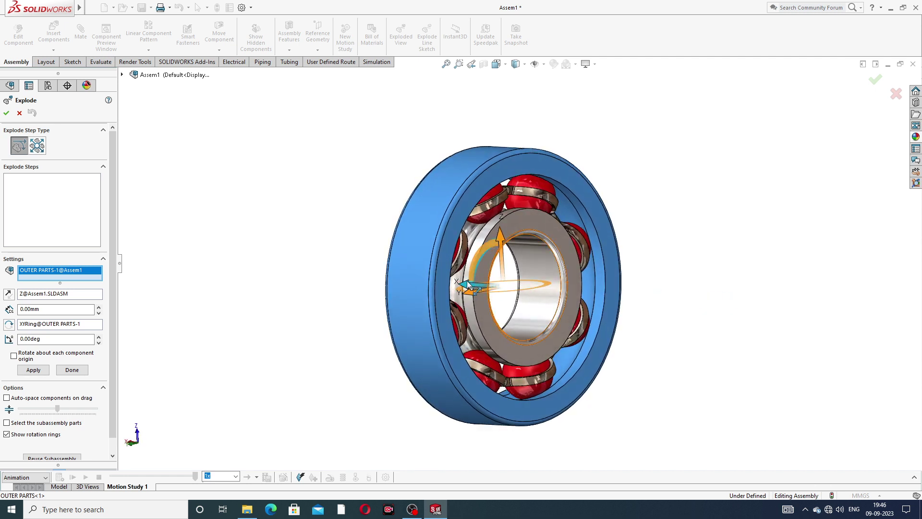
{"action": "left_click_drag", "start_coordinate": [468, 287], "coordinate": [266, 320]}
{"action": "left_click_drag", "start_coordinate": [256, 318], "coordinate": [256, 318]}
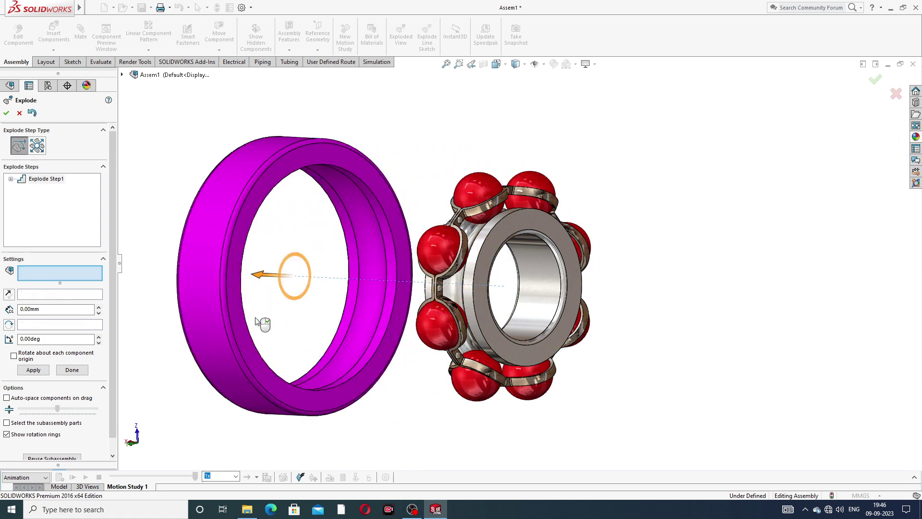
{"action": "left_click_drag", "start_coordinate": [255, 275], "coordinate": [233, 276]}
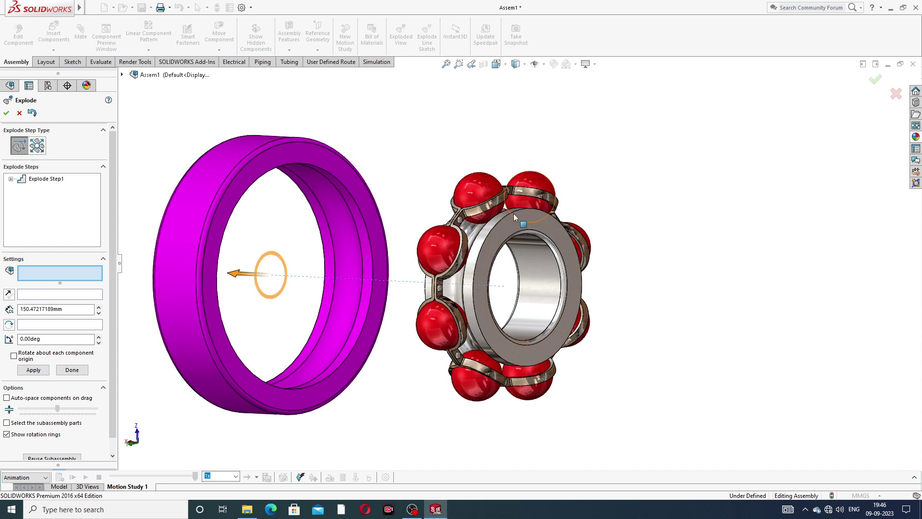
- Select the cage rivets, including 02_din-2, -3, -5, -6, -7 and -8, for exploding
{"action": "left_click", "coordinate": [460, 223]}
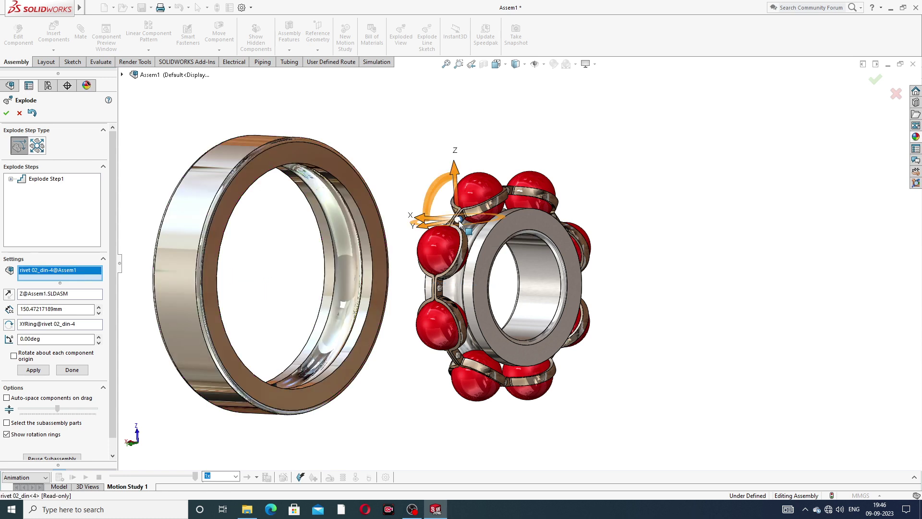
{"action": "left_click", "coordinate": [439, 288]}
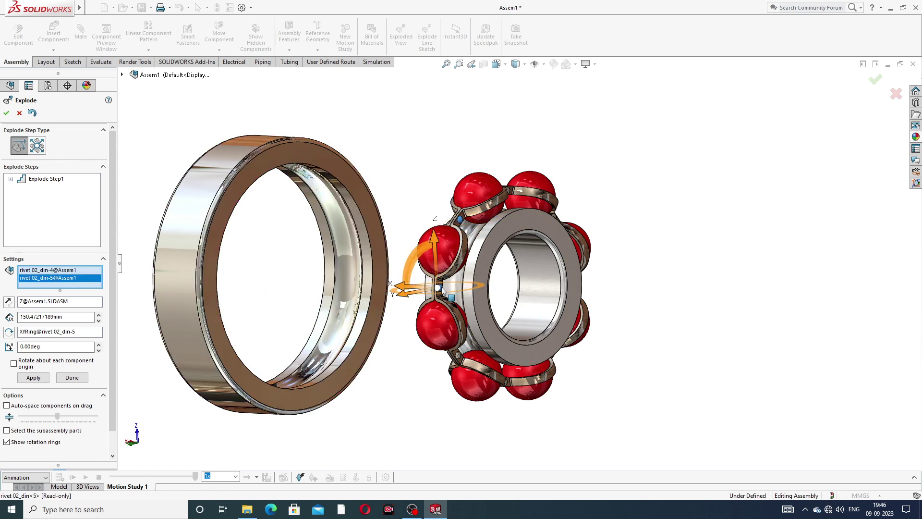
{"action": "left_click", "coordinate": [457, 356]}
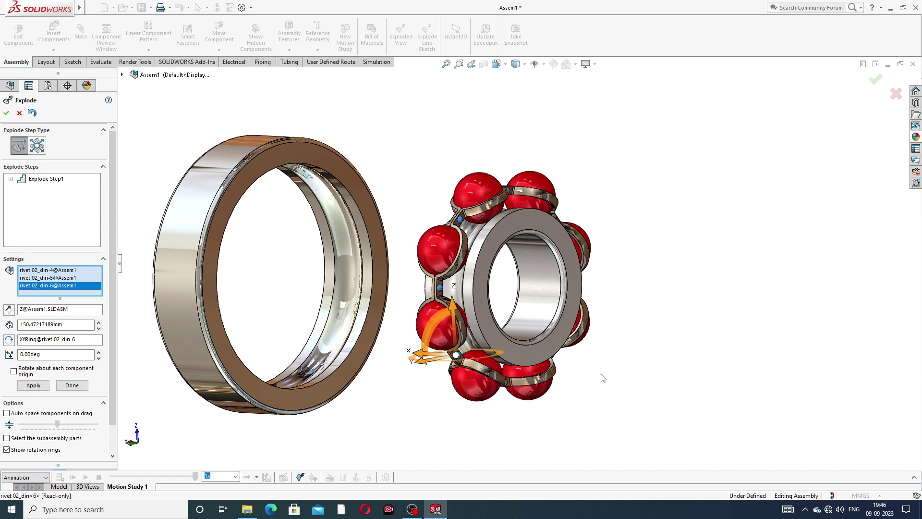
{"action": "middle_click_drag", "start_coordinate": [603, 377], "coordinate": [589, 372]}
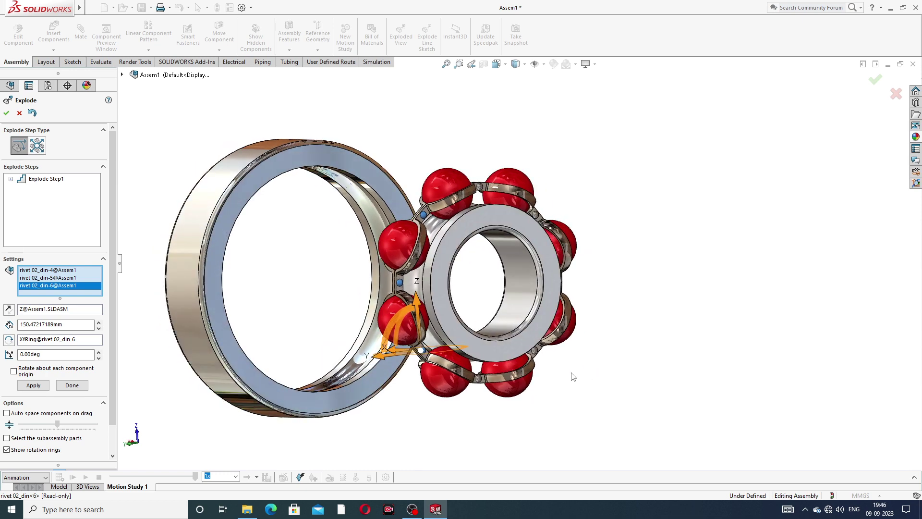
{"action": "left_click", "coordinate": [479, 379]}
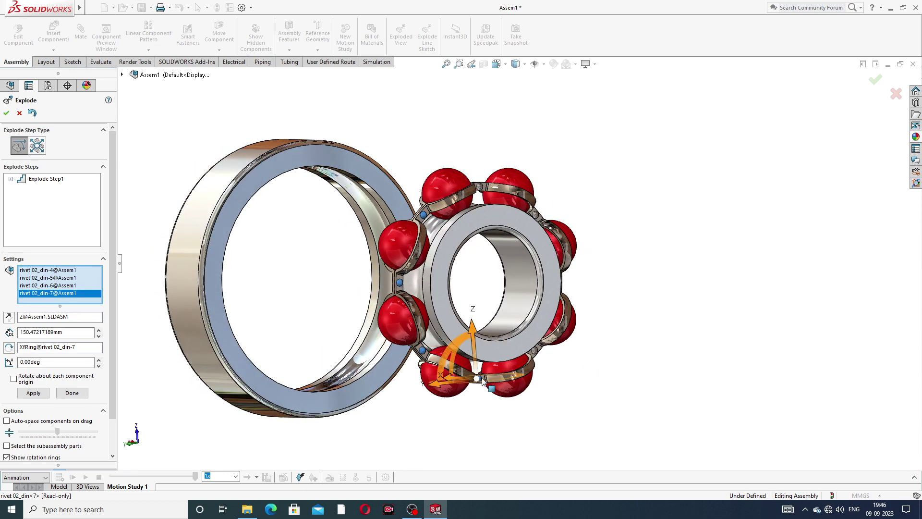
{"action": "left_click", "coordinate": [535, 350]}
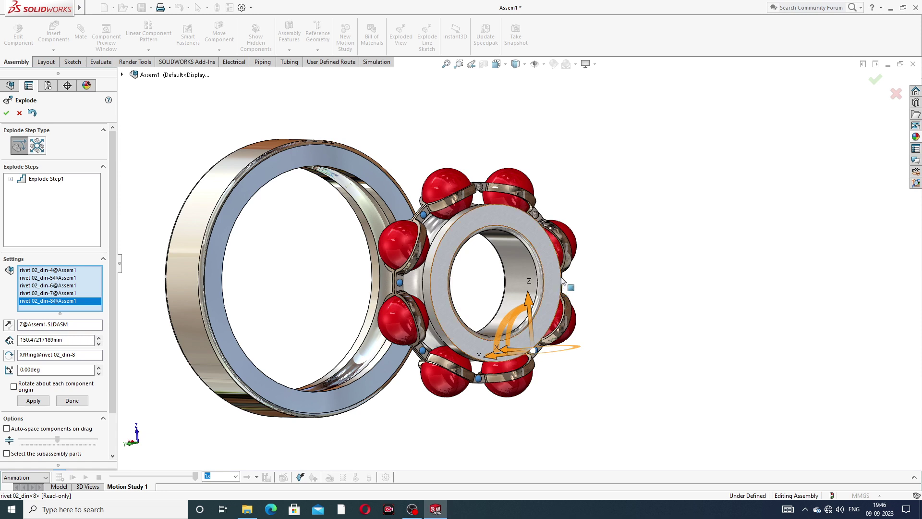
{"action": "left_click", "coordinate": [481, 188]}
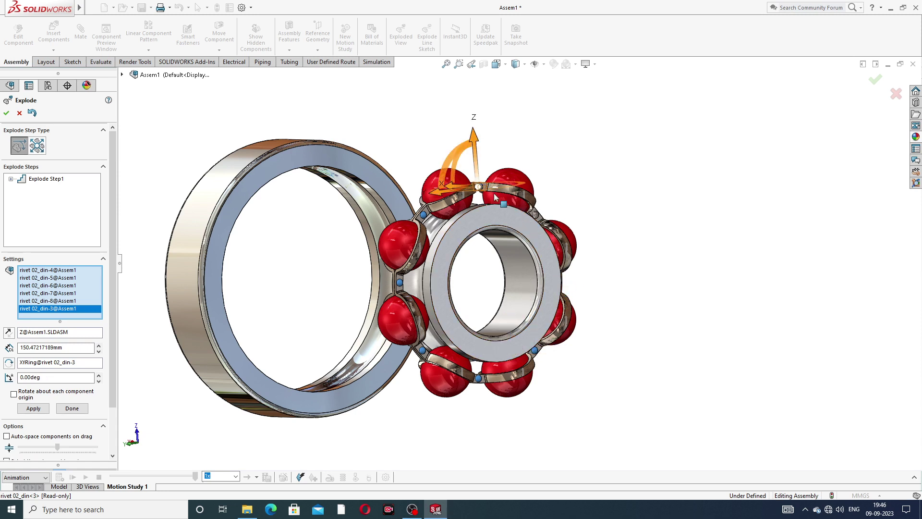
{"action": "left_click", "coordinate": [540, 218]}
- Add the ball cage and slide it with the rivets out along X as Explode Step2
{"action": "middle_click_drag", "start_coordinate": [619, 287], "coordinate": [609, 291]}
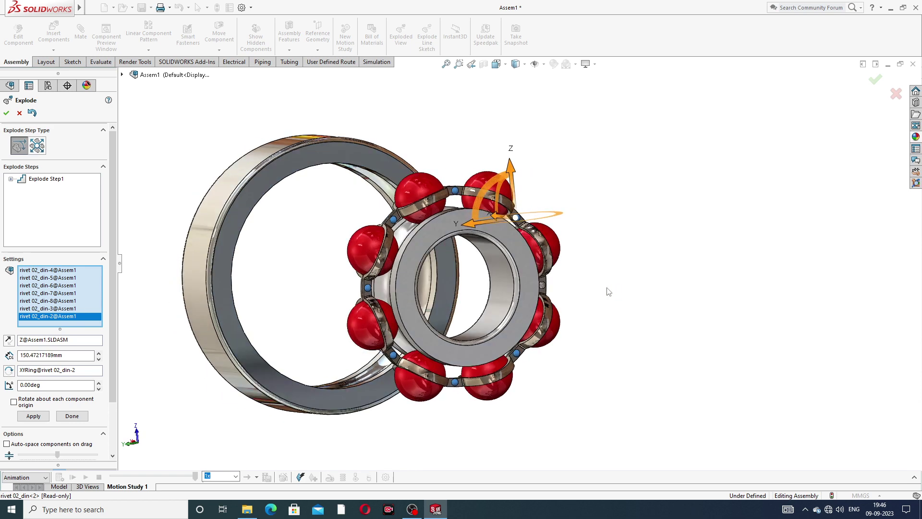
{"action": "left_click", "coordinate": [546, 285]}
{"action": "middle_click_drag", "start_coordinate": [589, 296], "coordinate": [605, 301]}
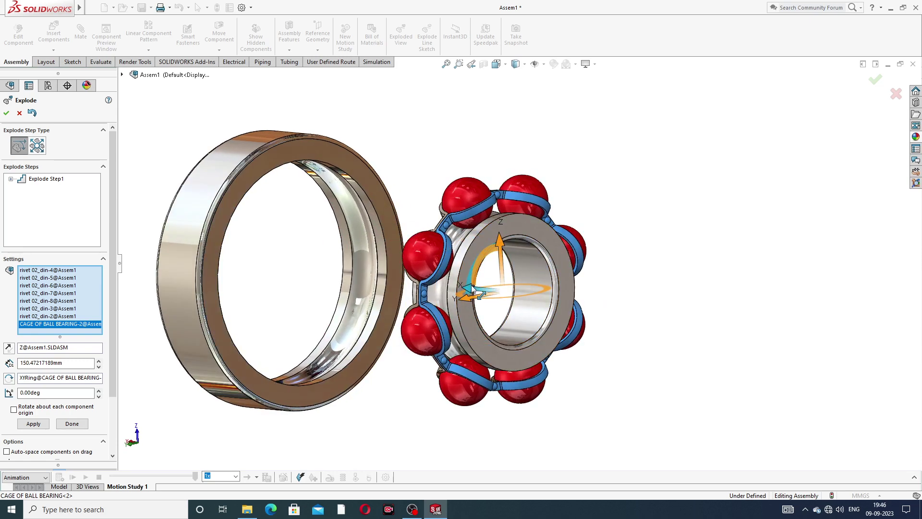
{"action": "mouse_move", "coordinate": [472, 289]}
{"action": "left_mouse_down"}
{"action": "mouse_move", "coordinate": [695, 329]}
{"action": "mouse_move", "coordinate": [466, 304]}
{"action": "left_mouse_up"}
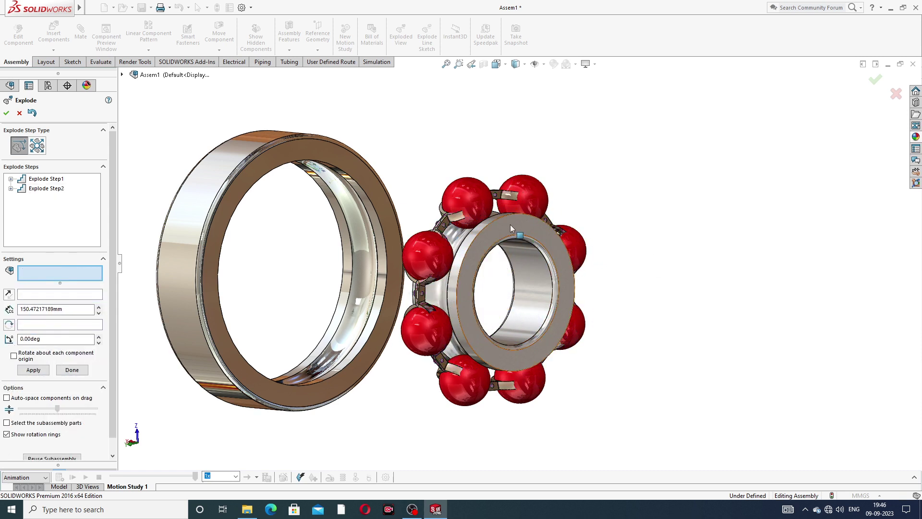
- Undo Explode Step2 with Ctrl+Z and clear the selected components
{"action": "middle_click_drag", "start_coordinate": [510, 224], "coordinate": [519, 229]}
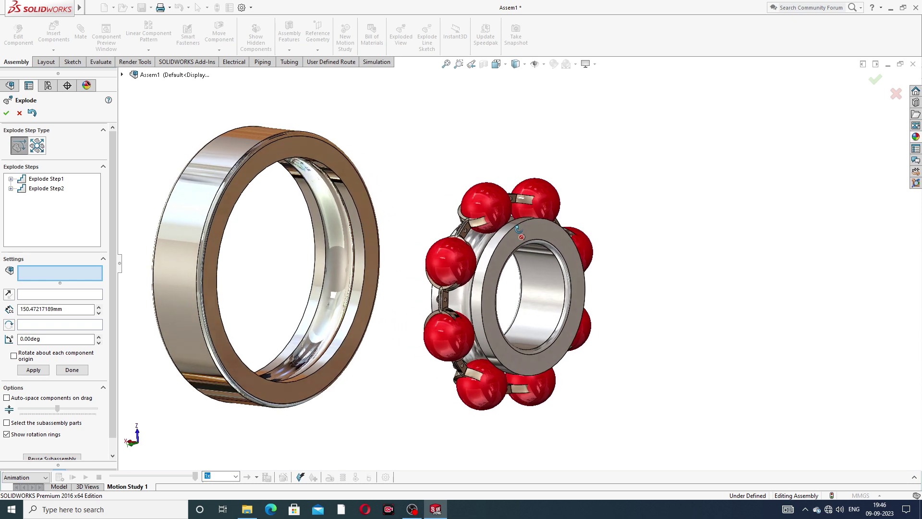
{"action": "key", "text": "ctrl+z"}
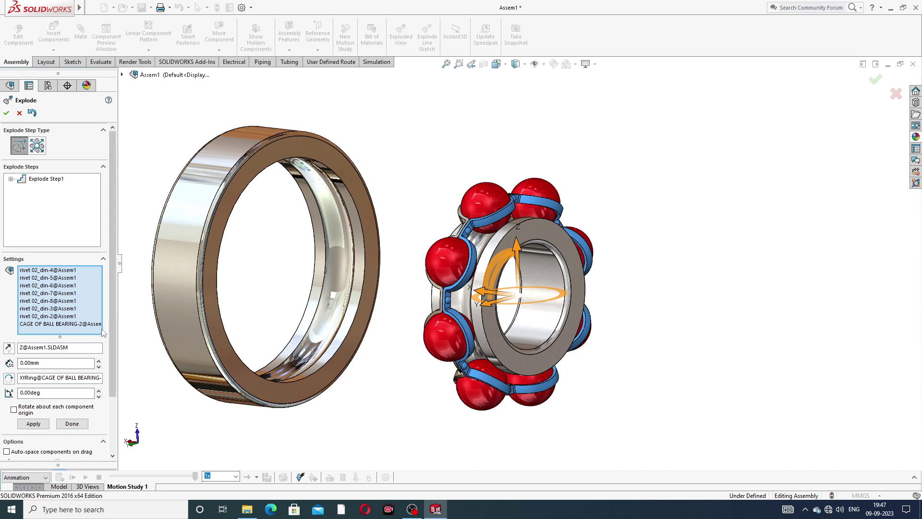
{"action": "right_click", "coordinate": [89, 326]}
{"action": "left_click", "coordinate": [114, 330]}
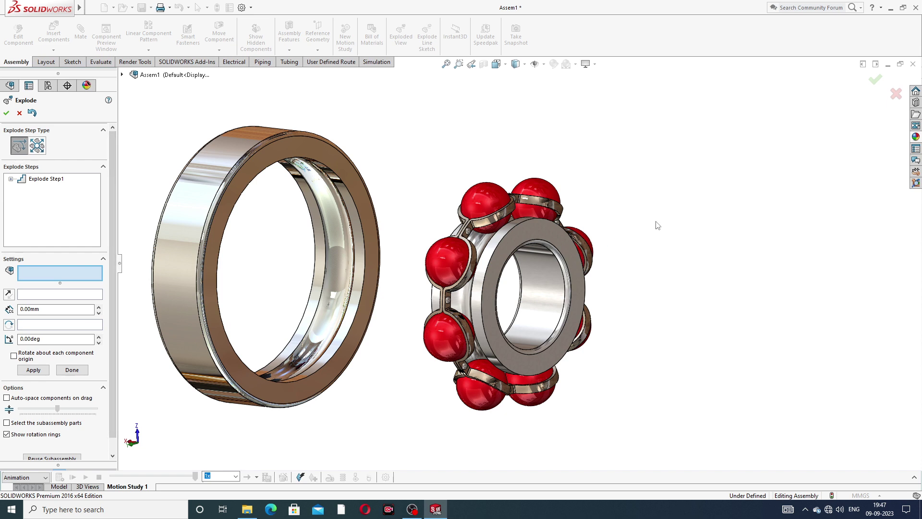
{"action": "scroll", "coordinate": [657, 225], "scroll_direction": "up", "scroll_amount": 2}
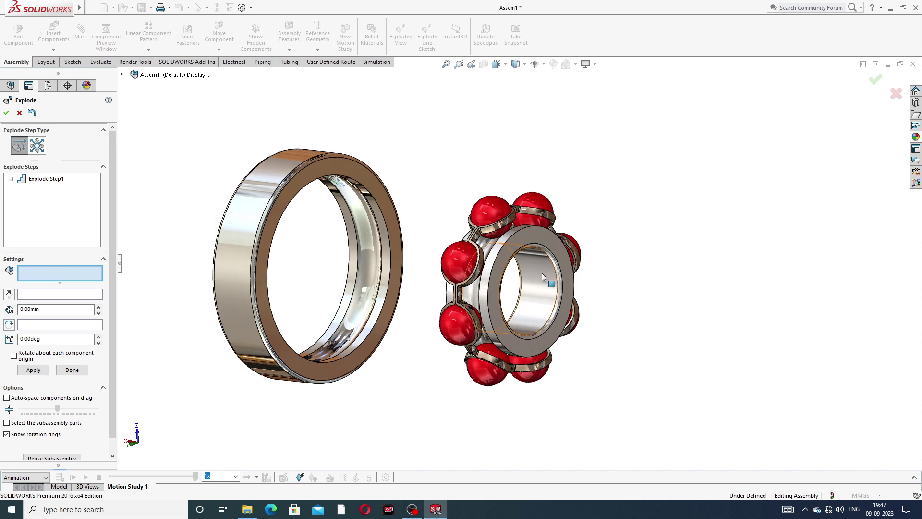
- Select rivets 02_din-4, -5, -6, -7, -8, -3 and -2 for the explode set
{"action": "left_click", "coordinate": [478, 235]}
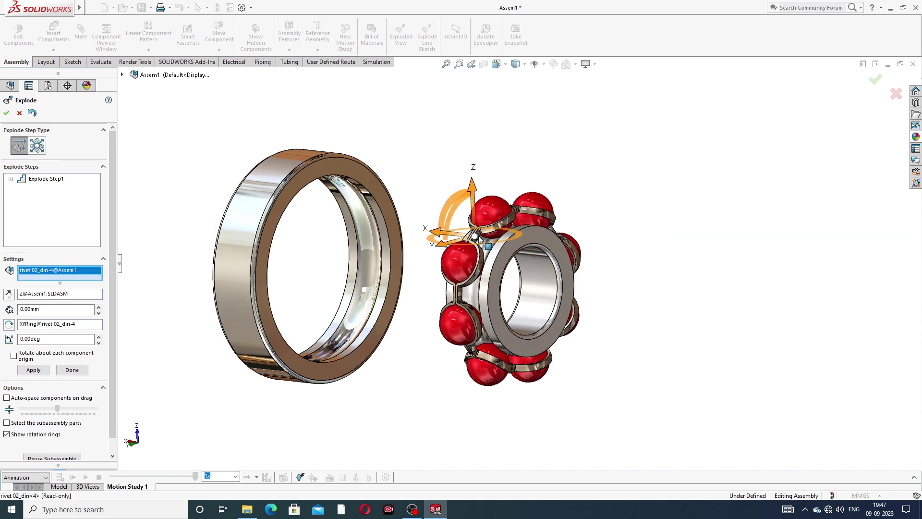
{"action": "left_click", "coordinate": [460, 296]}
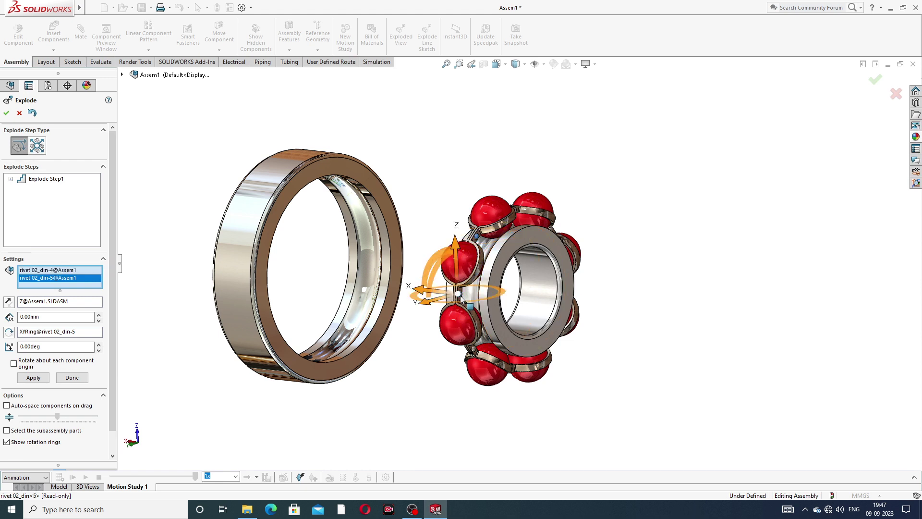
{"action": "left_click", "coordinate": [473, 351]}
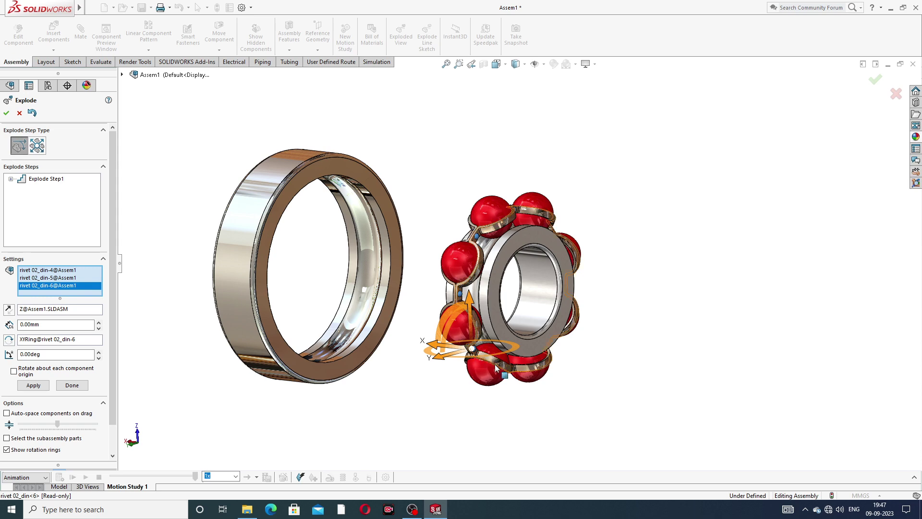
{"action": "middle_click_drag", "start_coordinate": [617, 354], "coordinate": [601, 345]}
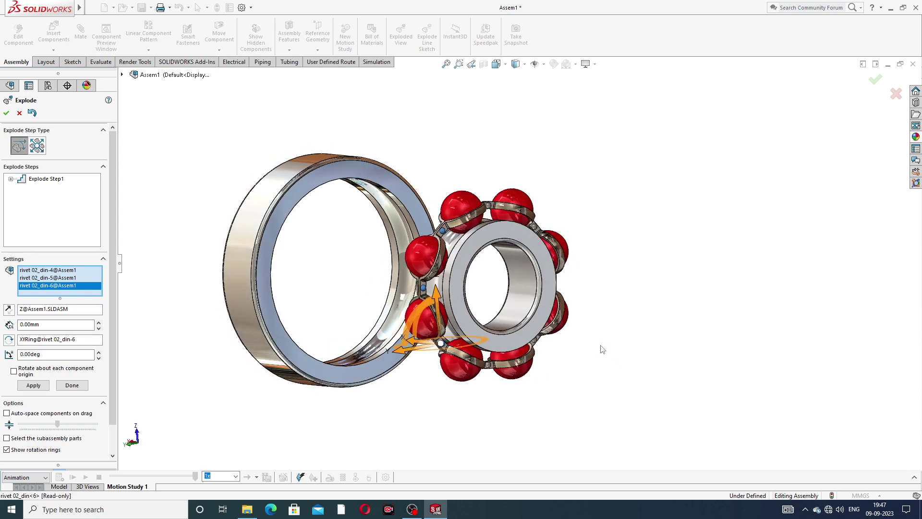
{"action": "left_click", "coordinate": [488, 367]}
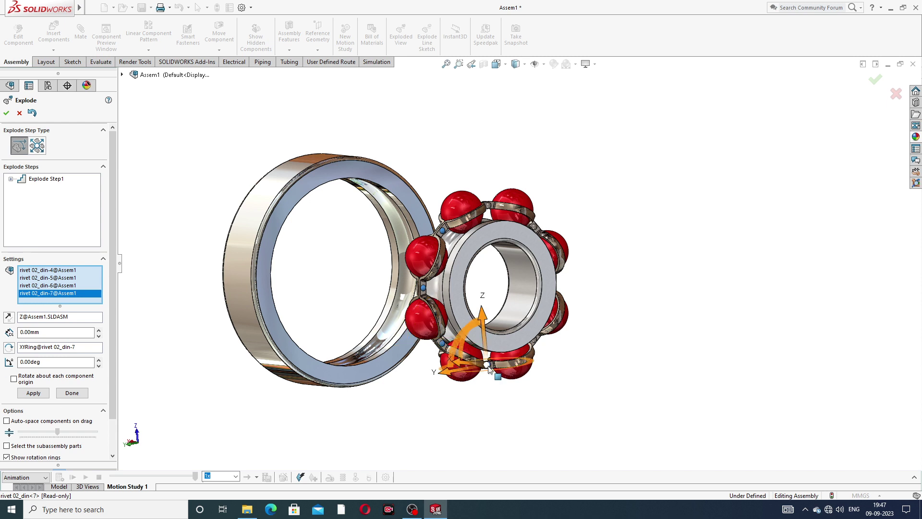
{"action": "left_click", "coordinate": [537, 344]}
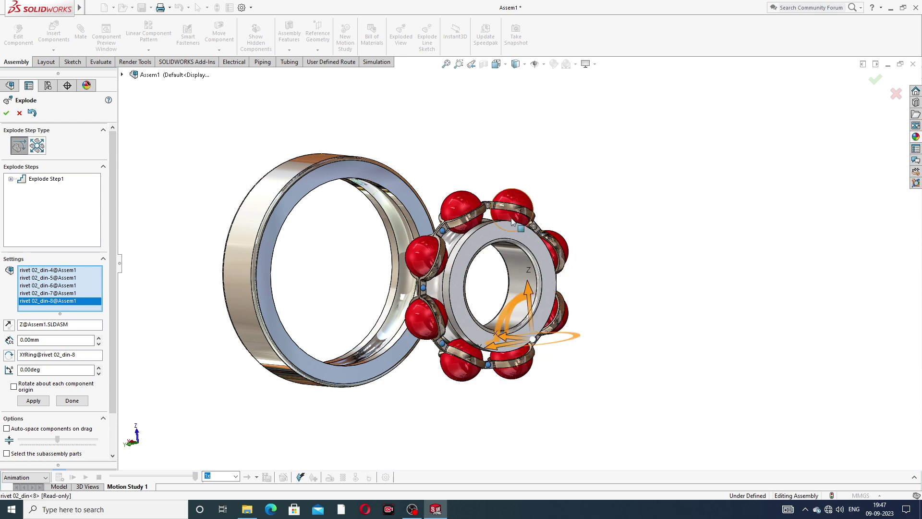
{"action": "left_click", "coordinate": [493, 207]}
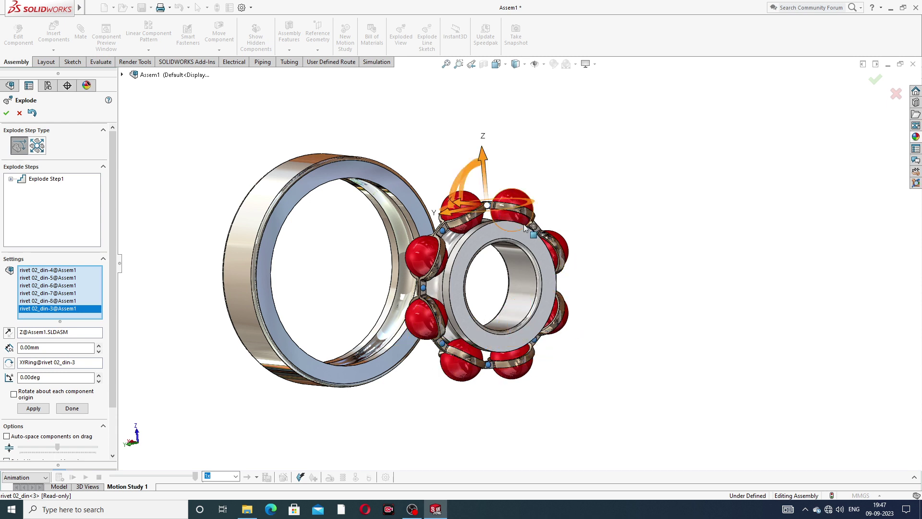
{"action": "left_click", "coordinate": [557, 249]}
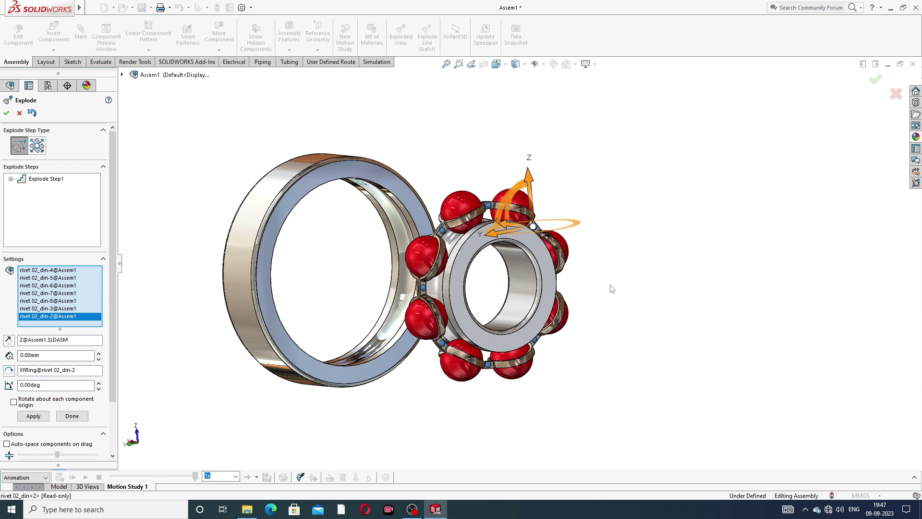
- Add rivet 02_din-1 and pull all eight rivets out along X as Explode Step2
{"action": "middle_click_drag", "start_coordinate": [612, 288], "coordinate": [597, 290]}
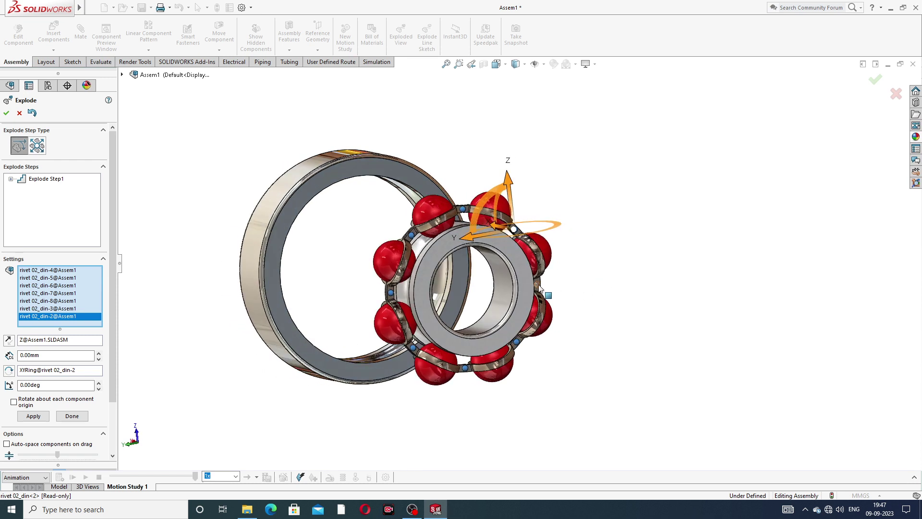
{"action": "left_click", "coordinate": [540, 287]}
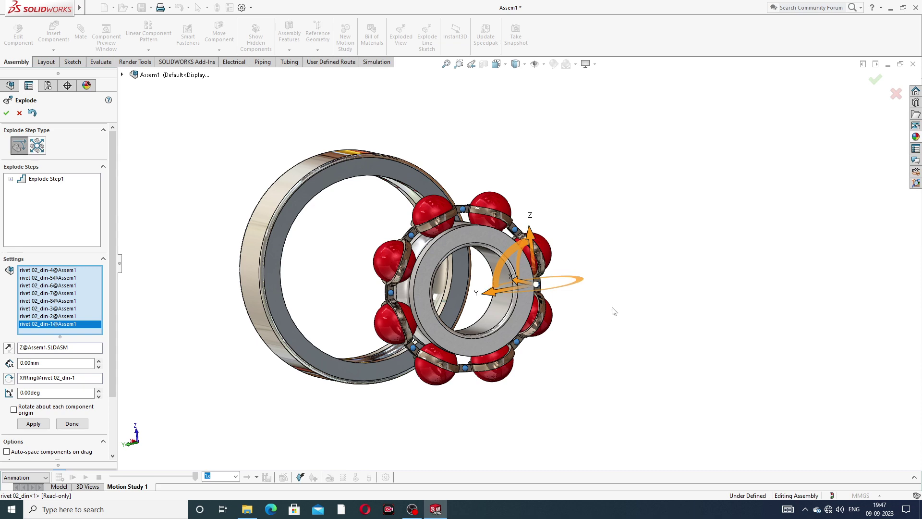
{"action": "middle_click_drag", "start_coordinate": [613, 311], "coordinate": [638, 313]}
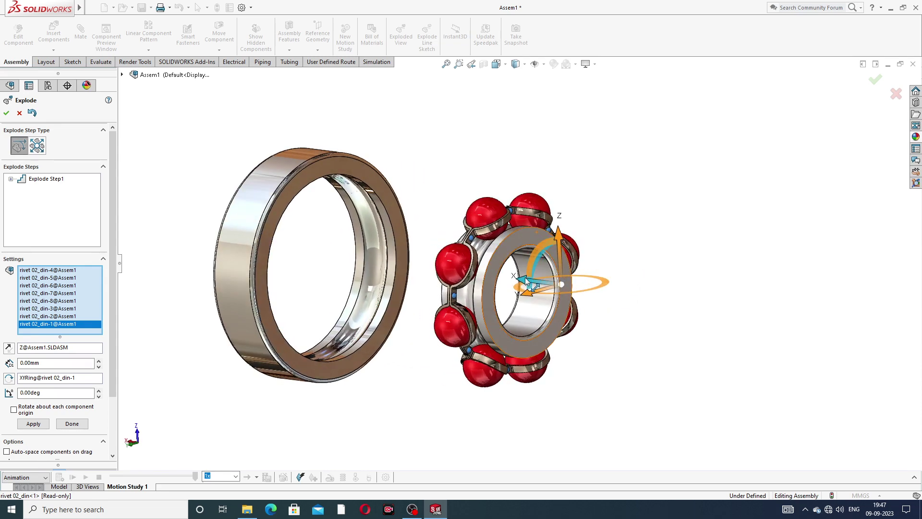
{"action": "left_click_drag", "start_coordinate": [523, 284], "coordinate": [768, 317]}
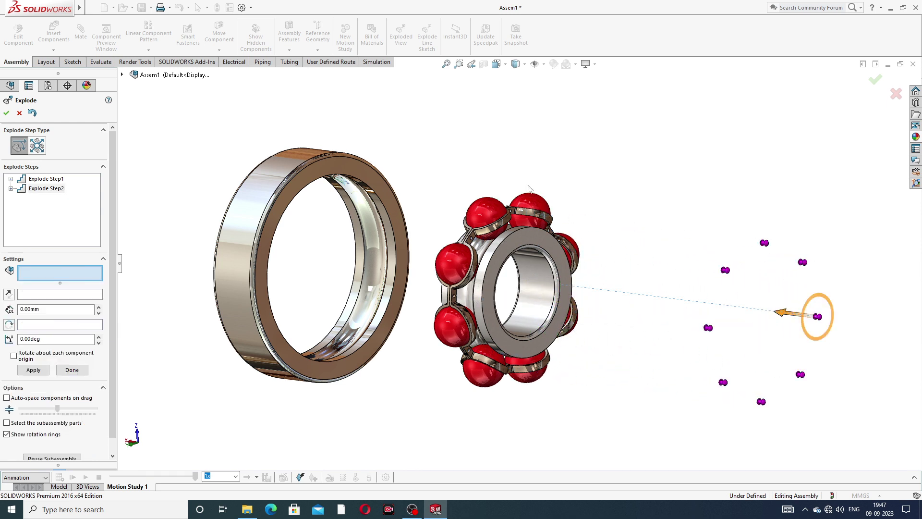
- Slide CAGE OF BALL BEARING-2 right and CAGE OF BALL BEARING-1 left as Explode Steps 3 and 4
{"action": "left_click", "coordinate": [505, 226]}
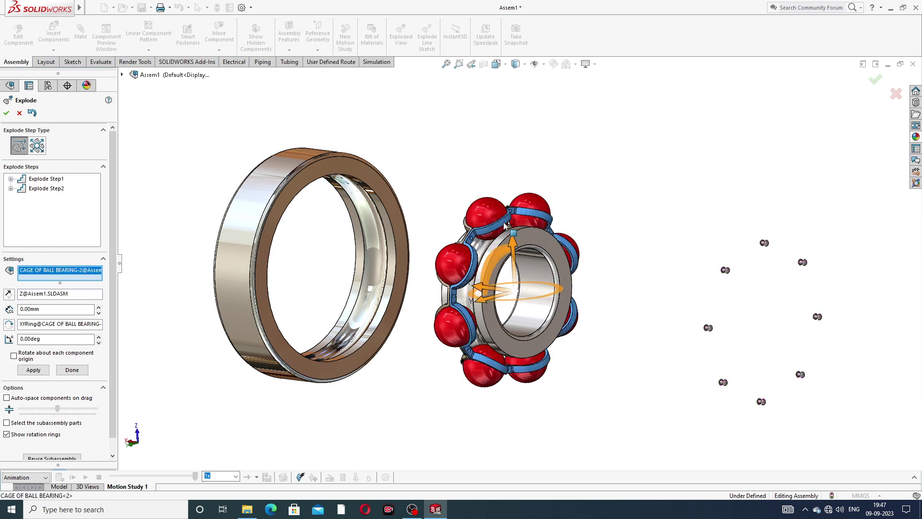
{"action": "left_click_drag", "start_coordinate": [477, 290], "coordinate": [699, 353]}
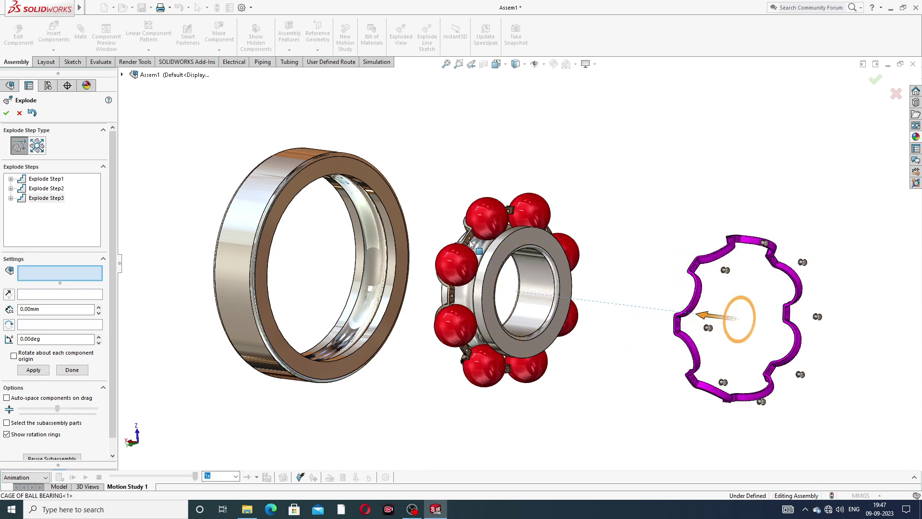
{"action": "left_click", "coordinate": [473, 290]}
{"action": "left_click_drag", "start_coordinate": [465, 286], "coordinate": [353, 285]}
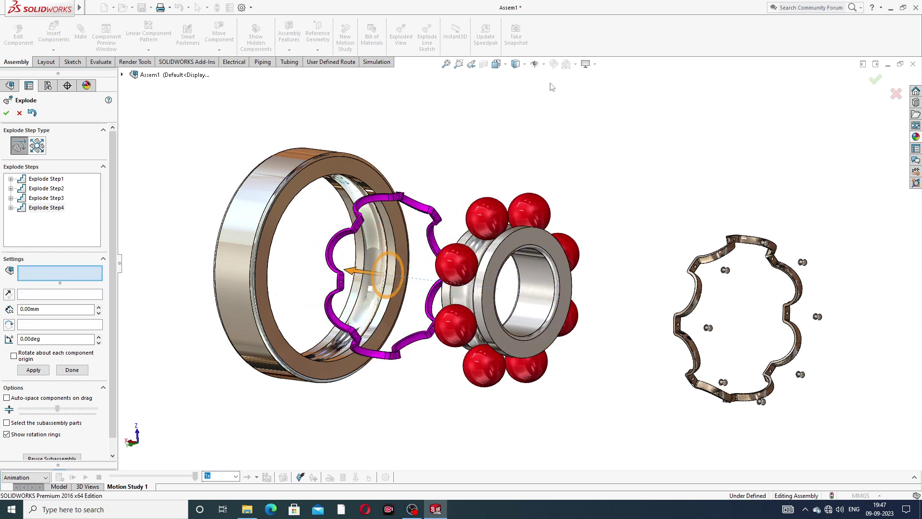
- Finish an explode step for BALL-6, BALL-7 and BALL-8, then select BALL-1 and BALL-2
{"action": "left_click", "coordinate": [452, 263]}
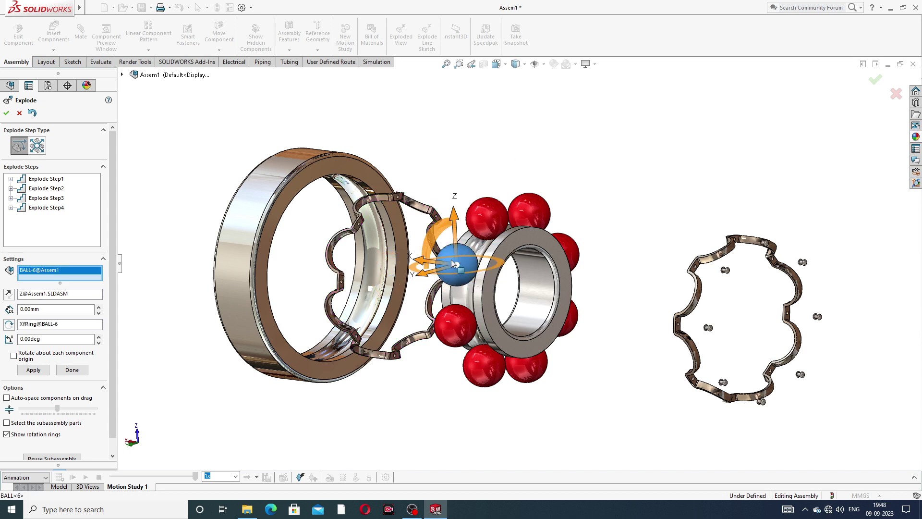
{"action": "left_click", "coordinate": [455, 322]}
{"action": "left_click", "coordinate": [476, 376]}
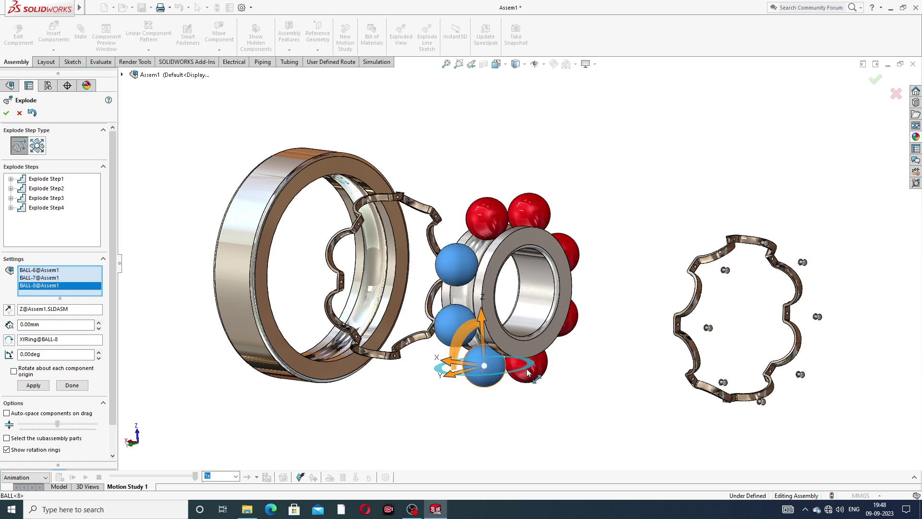
{"action": "key", "text": "Return"}
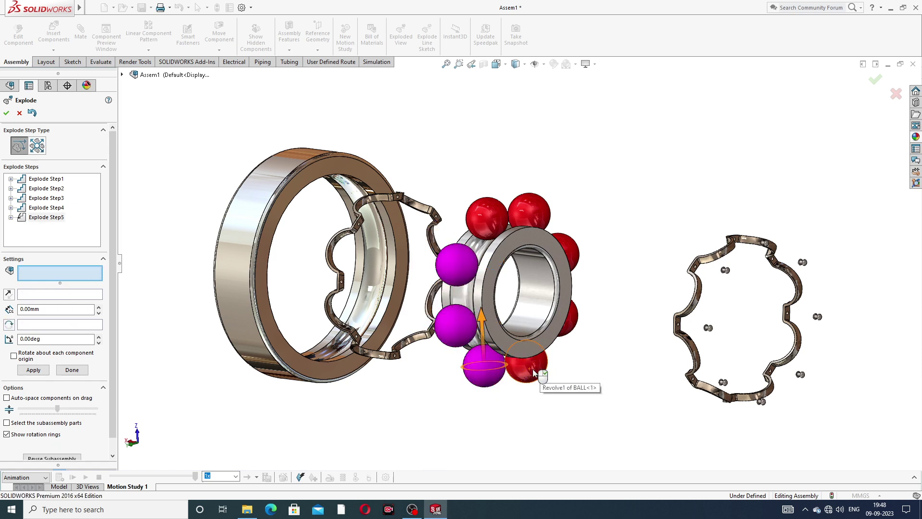
{"action": "left_click", "coordinate": [534, 371]}
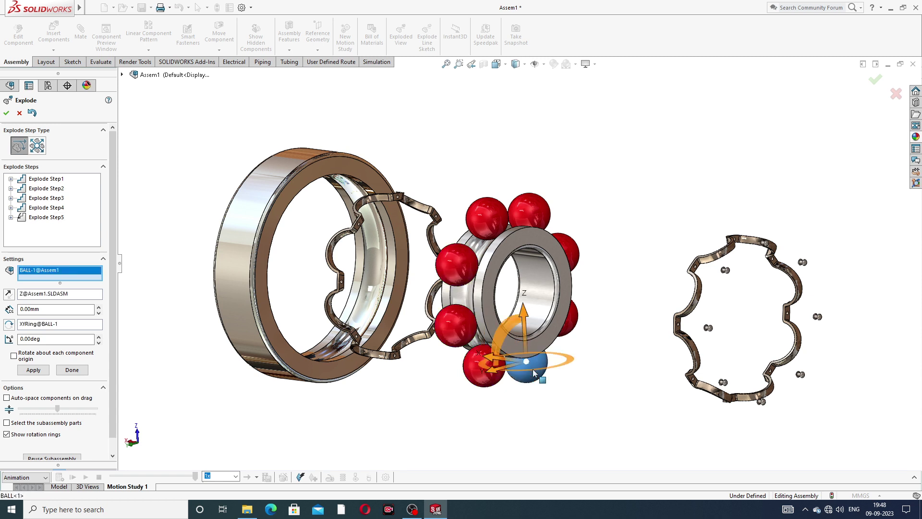
{"action": "left_click", "coordinate": [574, 325]}
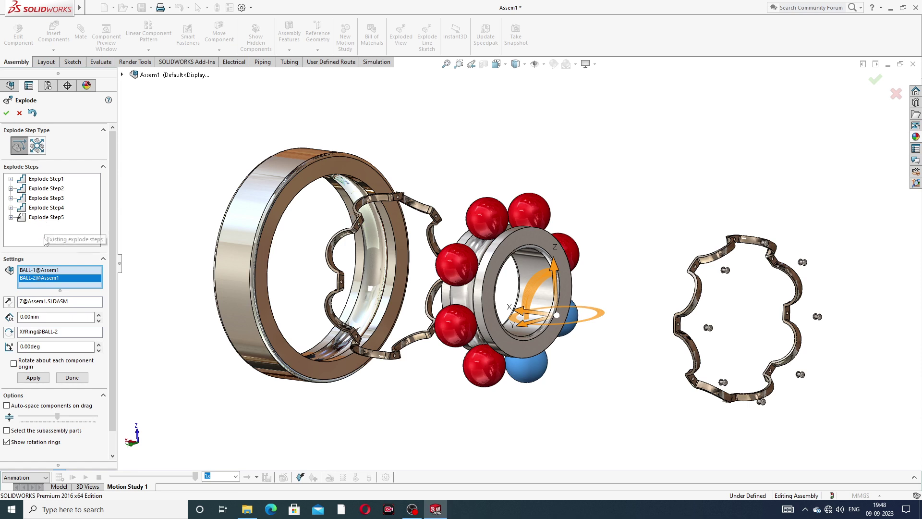
{"action": "right_click", "coordinate": [57, 277]}
{"action": "left_click", "coordinate": [93, 284]}
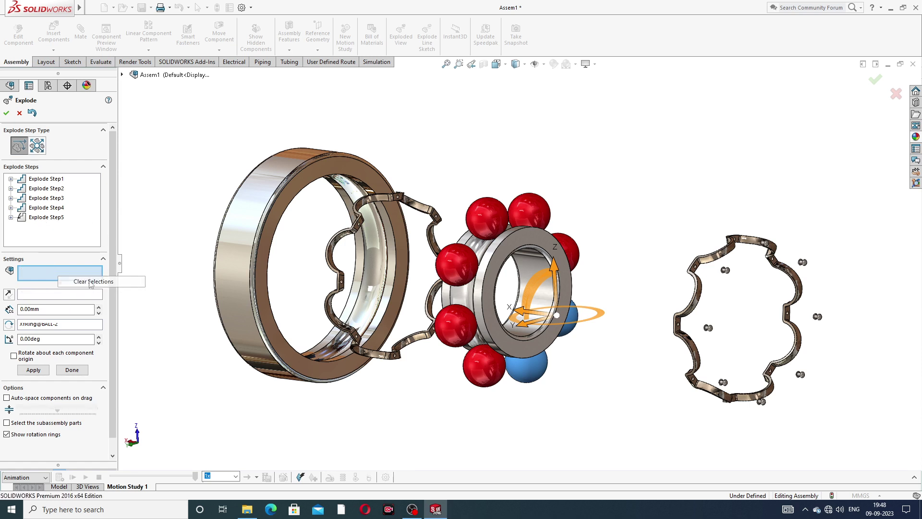
{"action": "left_click", "coordinate": [71, 236]}
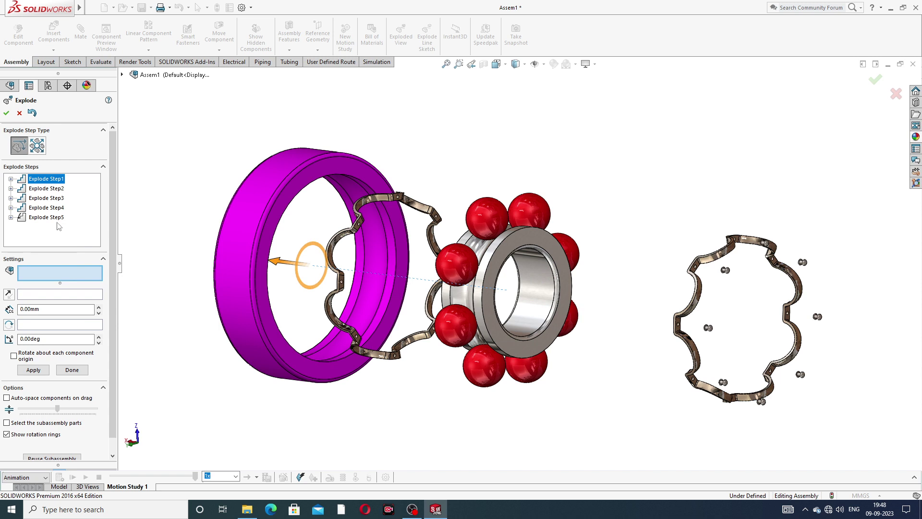
{"action": "left_click", "coordinate": [56, 218]}
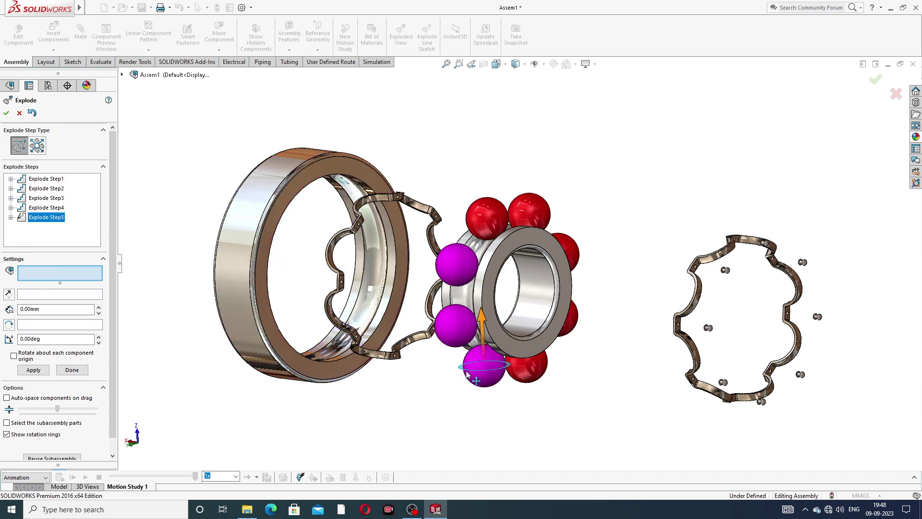
{"action": "left_click", "coordinate": [542, 372]}
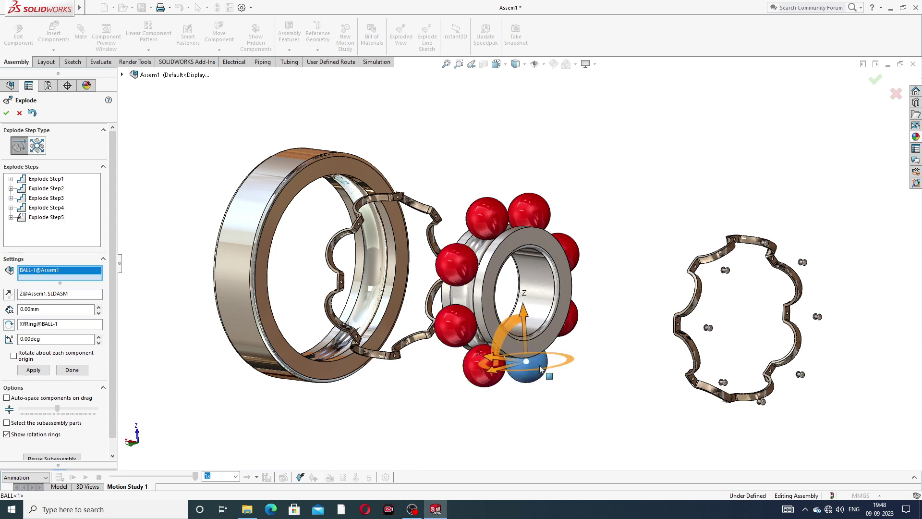
{"action": "left_click", "coordinate": [574, 323]}
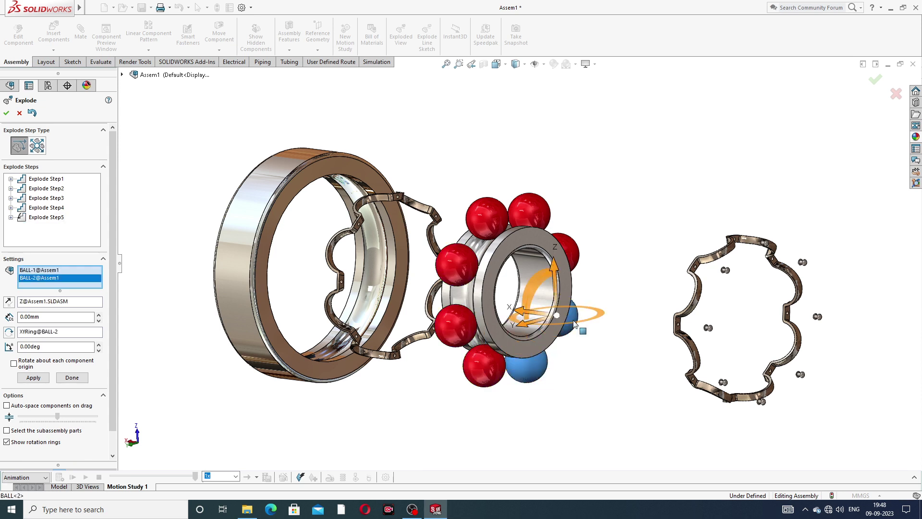
{"action": "left_click", "coordinate": [582, 258]}
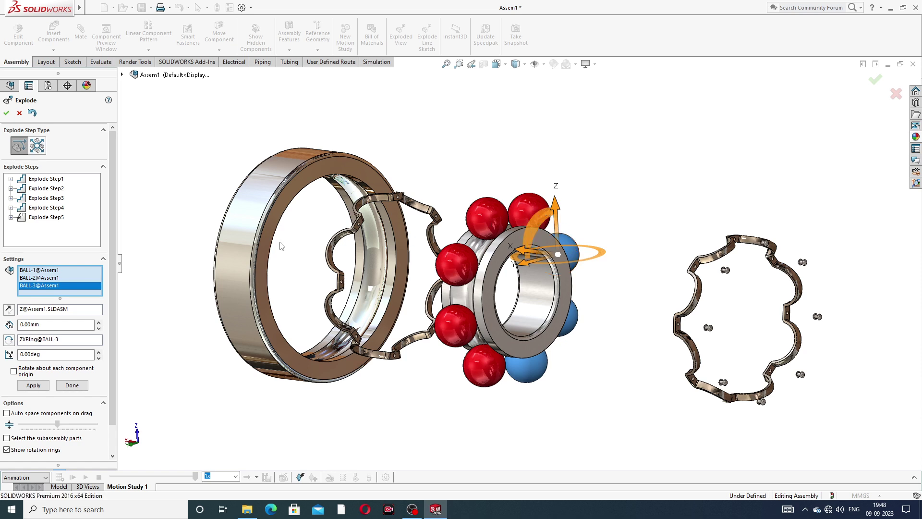
{"action": "right_click", "coordinate": [48, 280]}
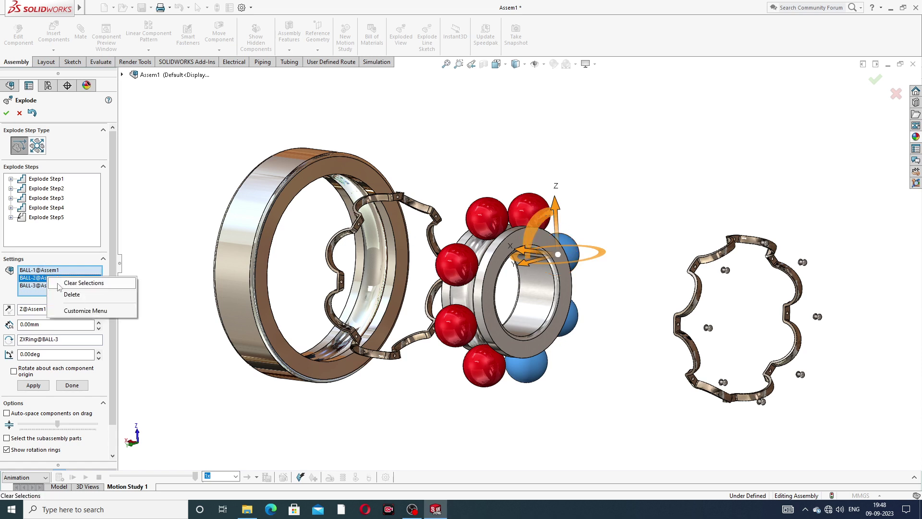
{"action": "left_click", "coordinate": [72, 294]}
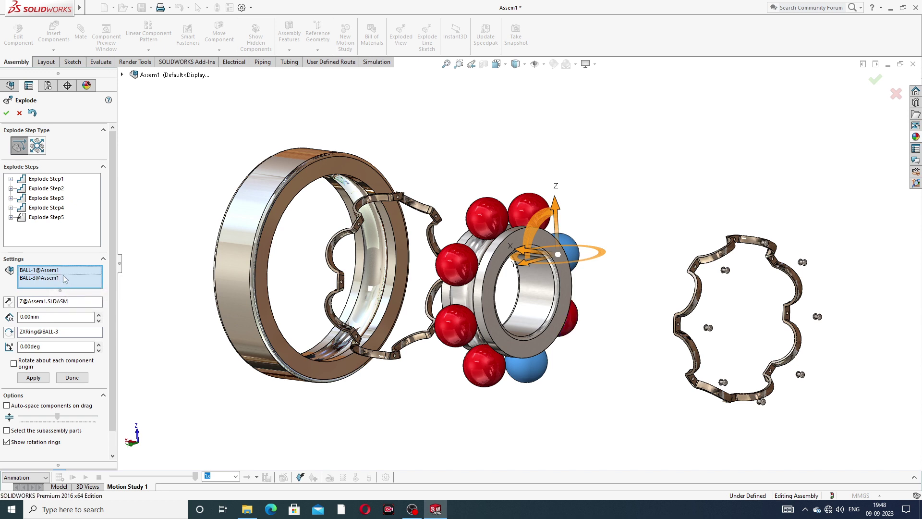
{"action": "right_click", "coordinate": [64, 278]}
{"action": "left_click", "coordinate": [91, 285]}
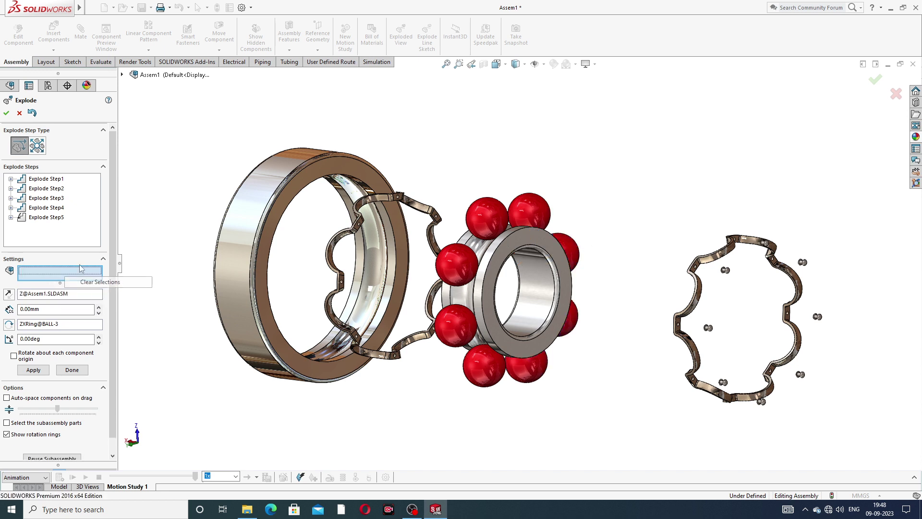
{"action": "left_click", "coordinate": [46, 217]}
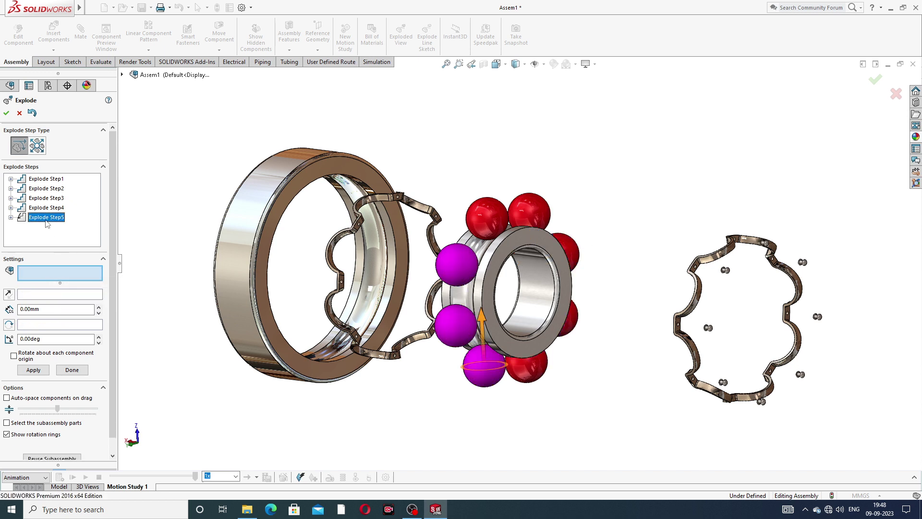
- Review Explode Steps 4 and 5, then delete the old Explode Step5
{"action": "left_click", "coordinate": [65, 210]}
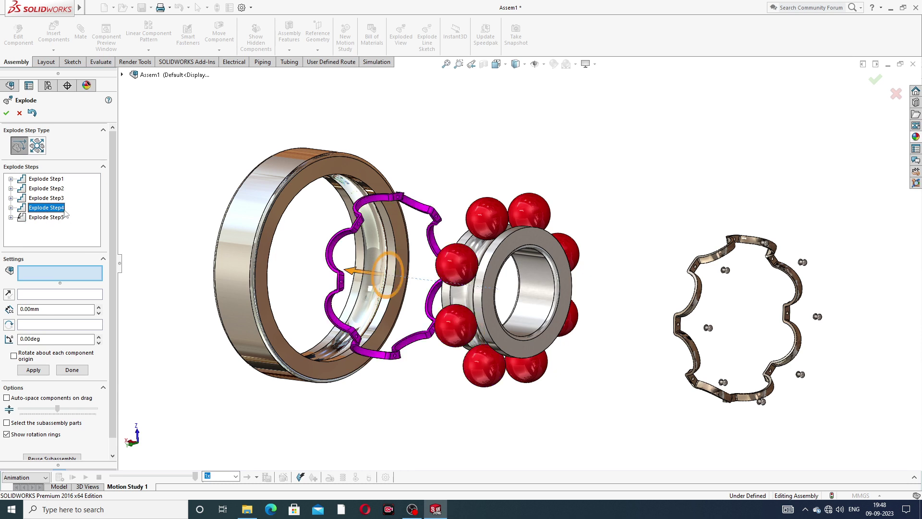
{"action": "left_click", "coordinate": [64, 218]}
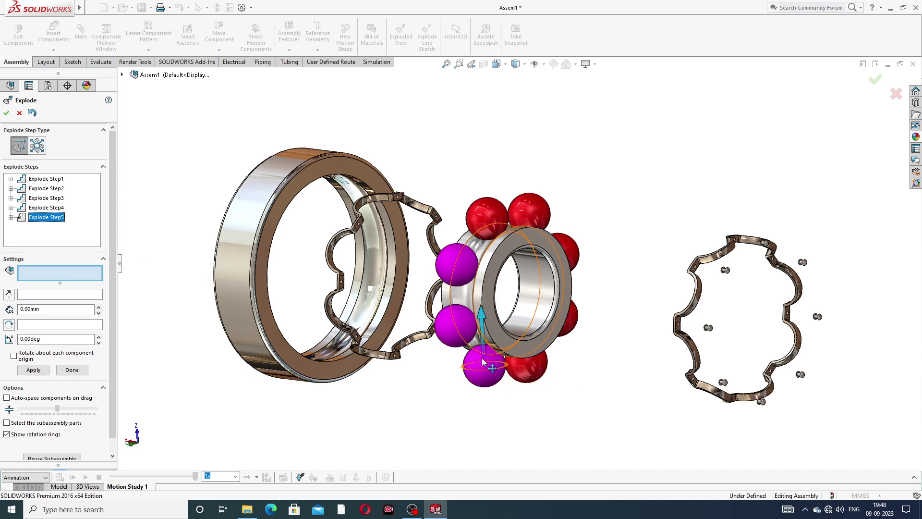
{"action": "right_click", "coordinate": [59, 221]}
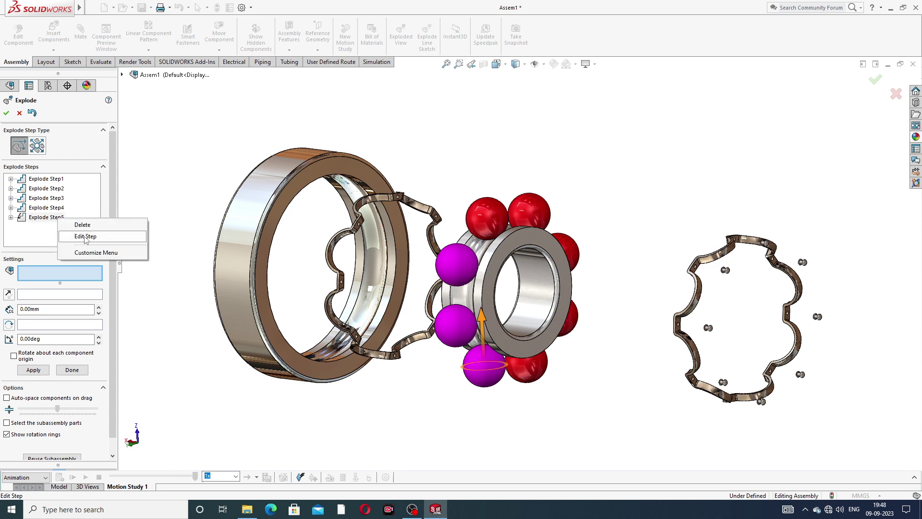
{"action": "left_click", "coordinate": [83, 225]}
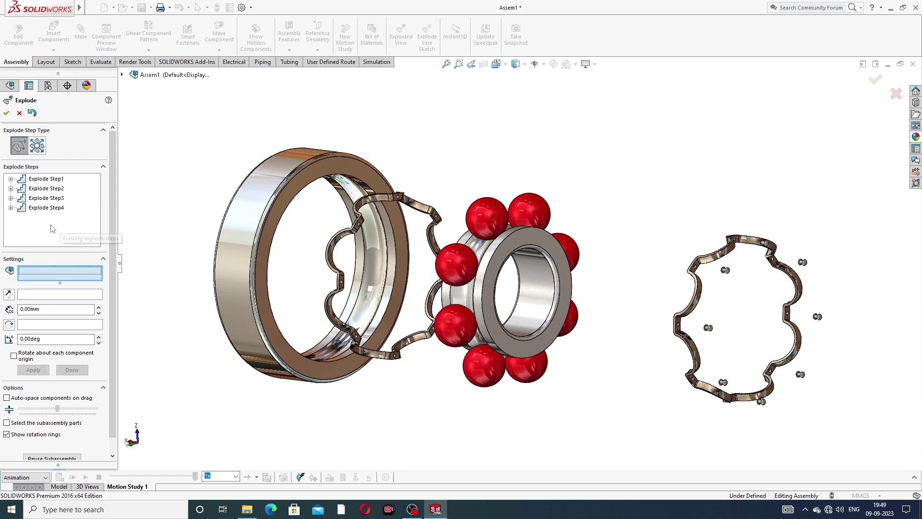
- Select all eight balls, BALL-1 to BALL-8, and slide them outward along X
{"action": "left_click", "coordinate": [460, 272]}
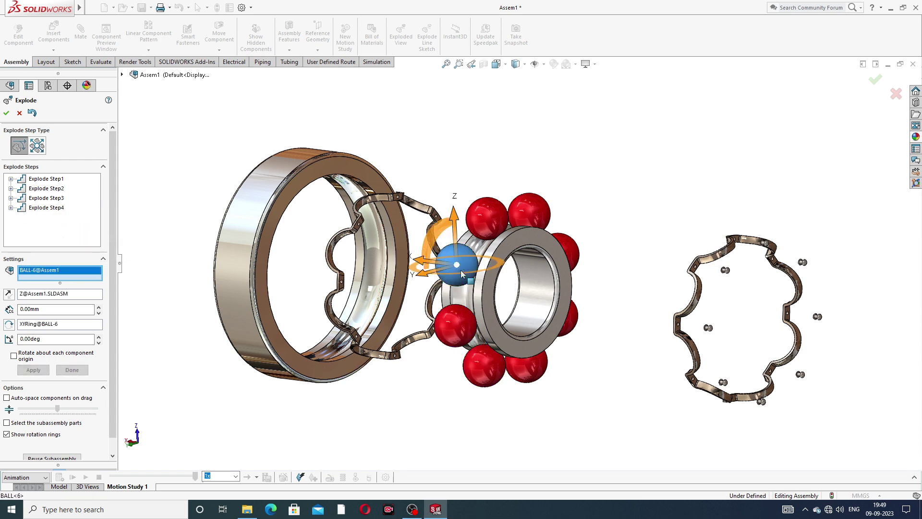
{"action": "left_click", "coordinate": [459, 324]}
{"action": "left_click", "coordinate": [490, 372]}
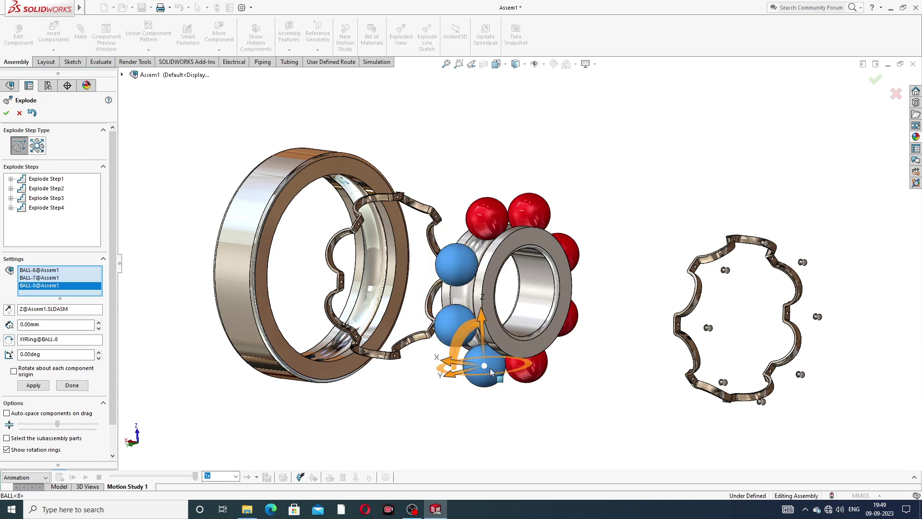
{"action": "left_click", "coordinate": [538, 373]}
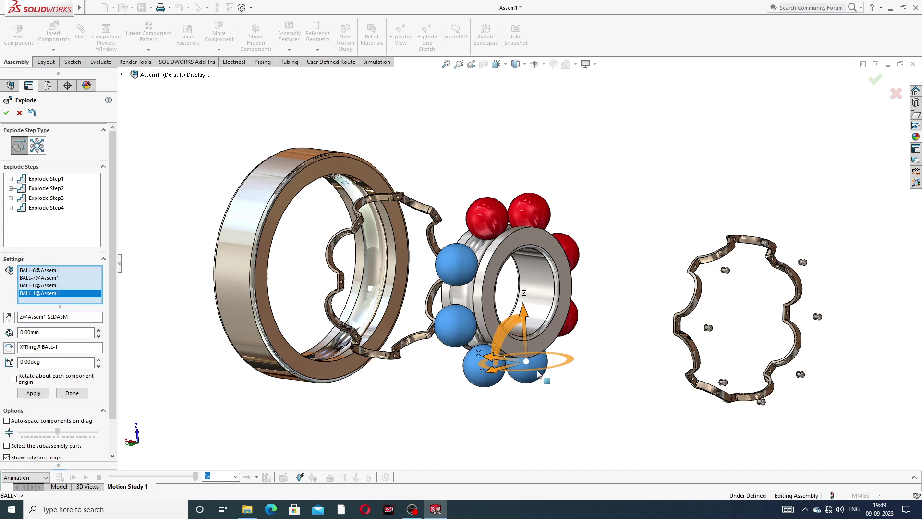
{"action": "left_click", "coordinate": [577, 327]}
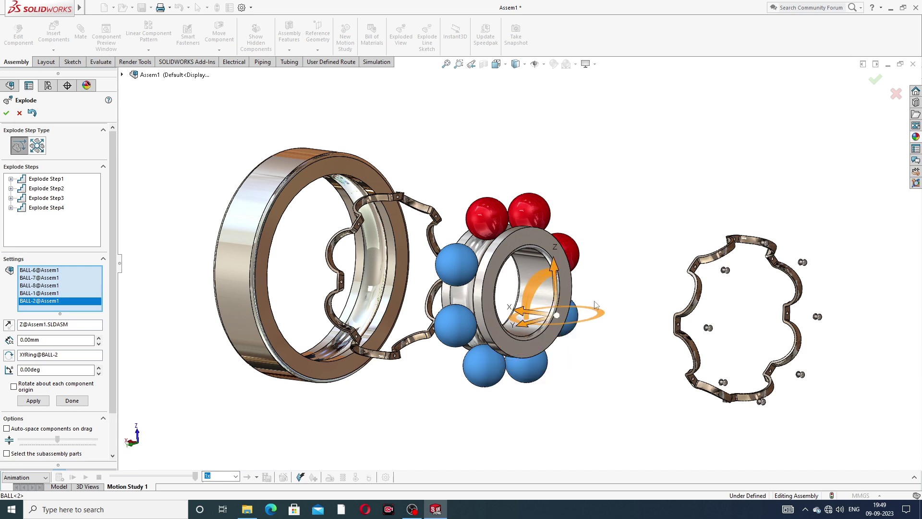
{"action": "left_click", "coordinate": [577, 238]}
{"action": "left_click", "coordinate": [538, 204]}
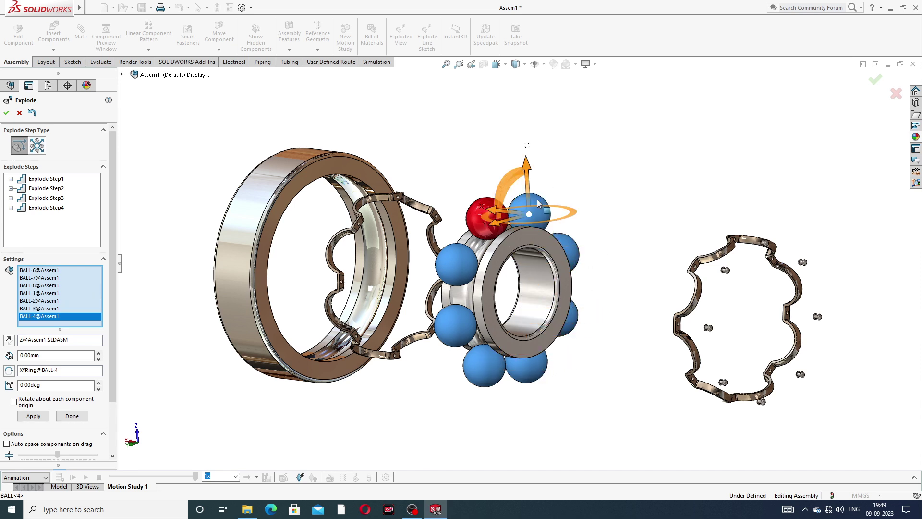
{"action": "left_click", "coordinate": [477, 218]}
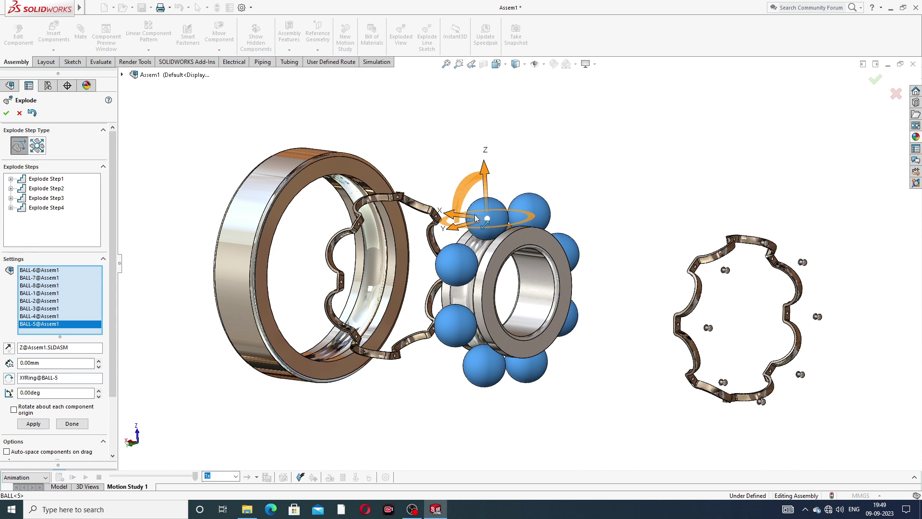
{"action": "left_click_drag", "start_coordinate": [456, 219], "coordinate": [619, 264]}
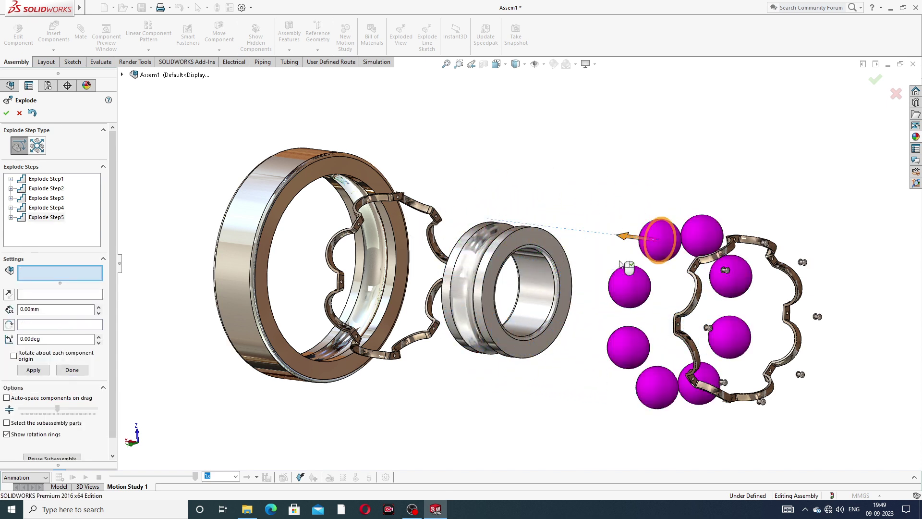
- Slide the inner ring along X as its own explode step and accept the exploded view
{"action": "left_click", "coordinate": [524, 256]}
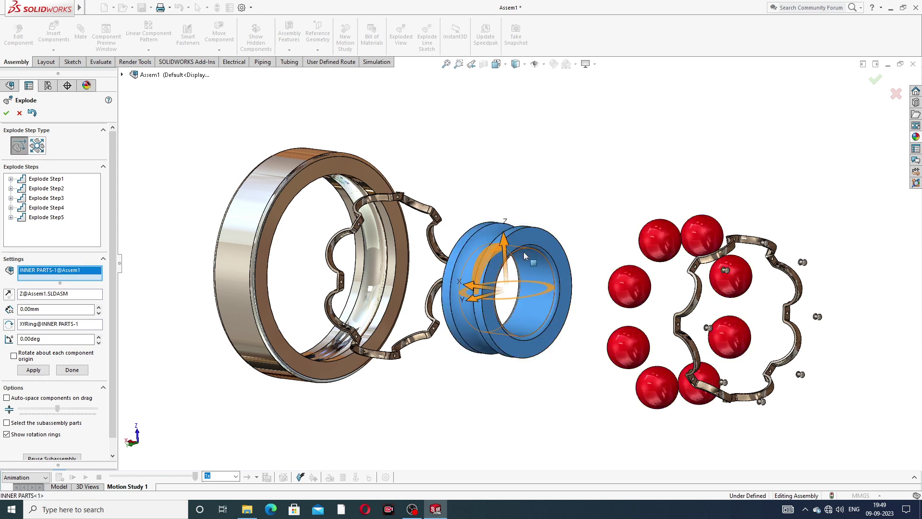
{"action": "left_click_drag", "start_coordinate": [473, 287], "coordinate": [523, 304]}
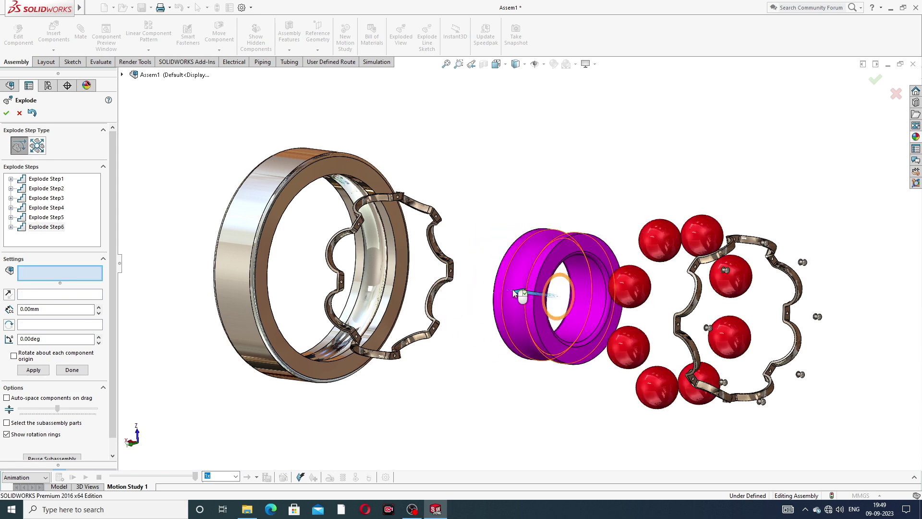
{"action": "left_click", "coordinate": [5, 113]}
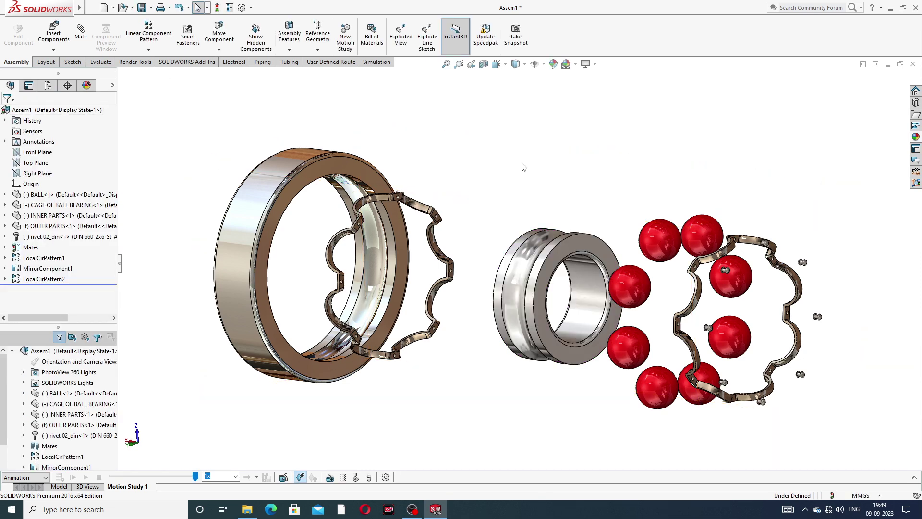
{"action": "right_click", "coordinate": [92, 112]}
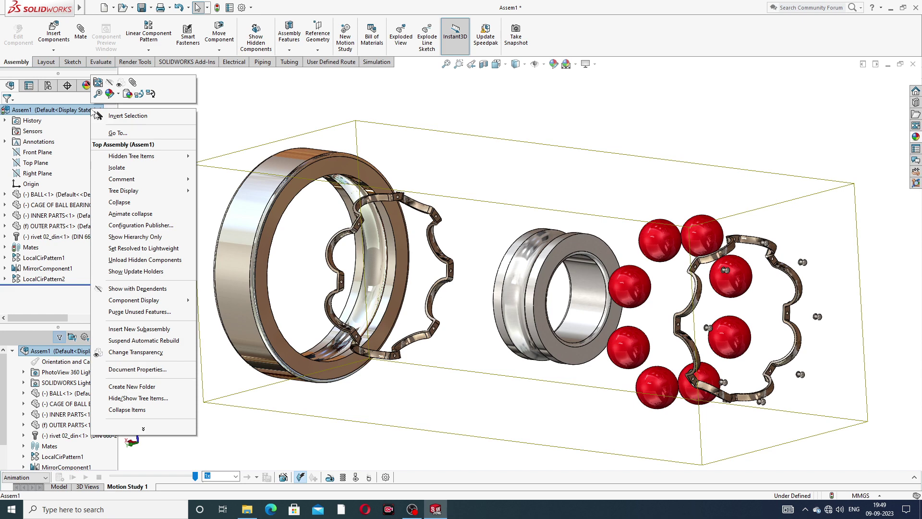
{"action": "left_click", "coordinate": [129, 203]}
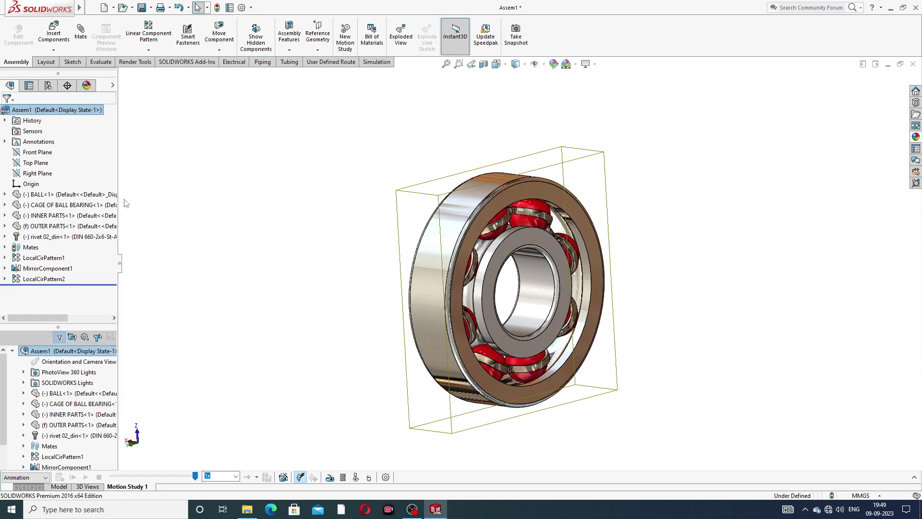
{"action": "right_click", "coordinate": [66, 112]}
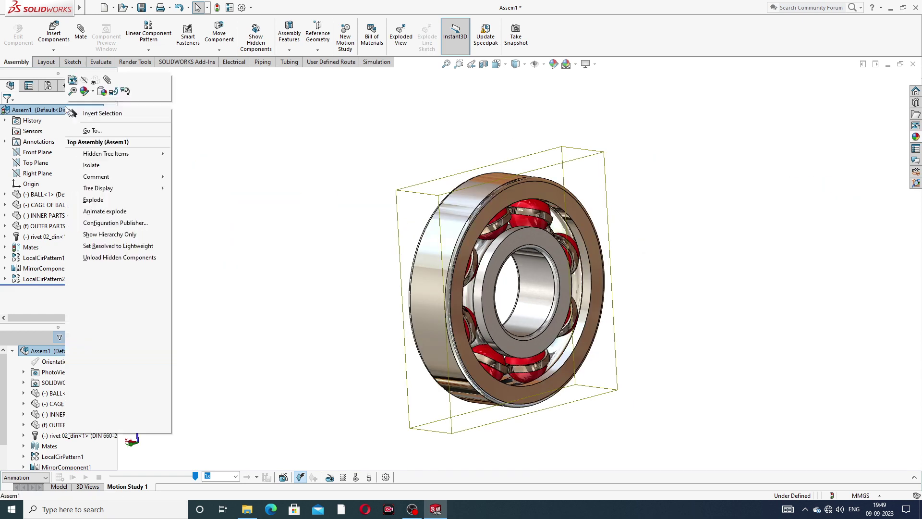
{"action": "left_click", "coordinate": [96, 199]}
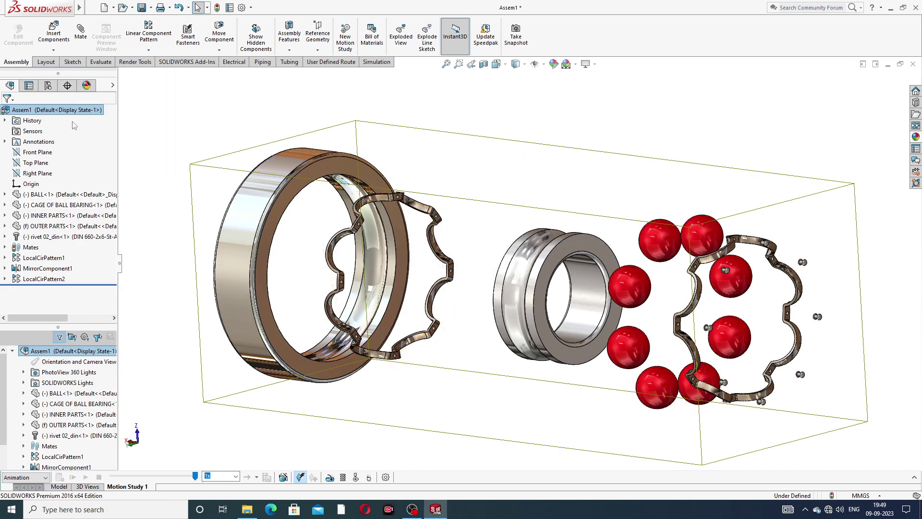
{"action": "right_click", "coordinate": [73, 110]}
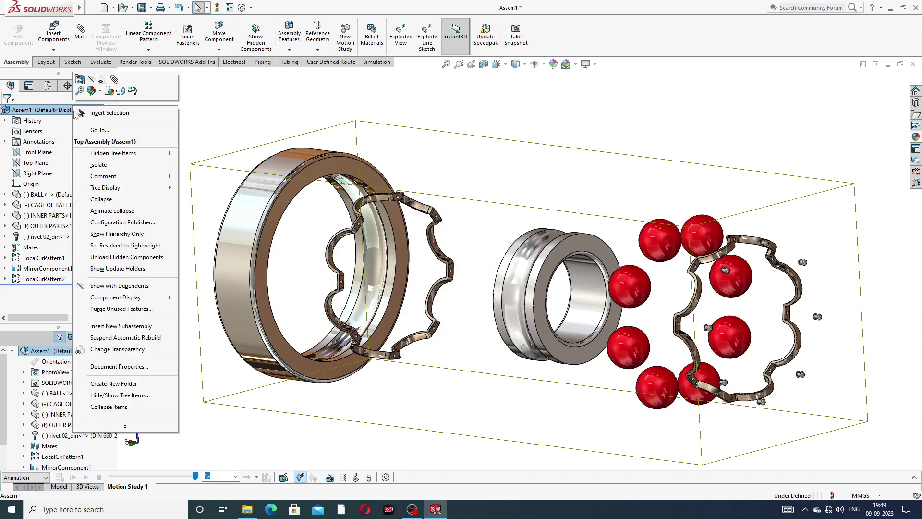
{"action": "left_click", "coordinate": [101, 200]}
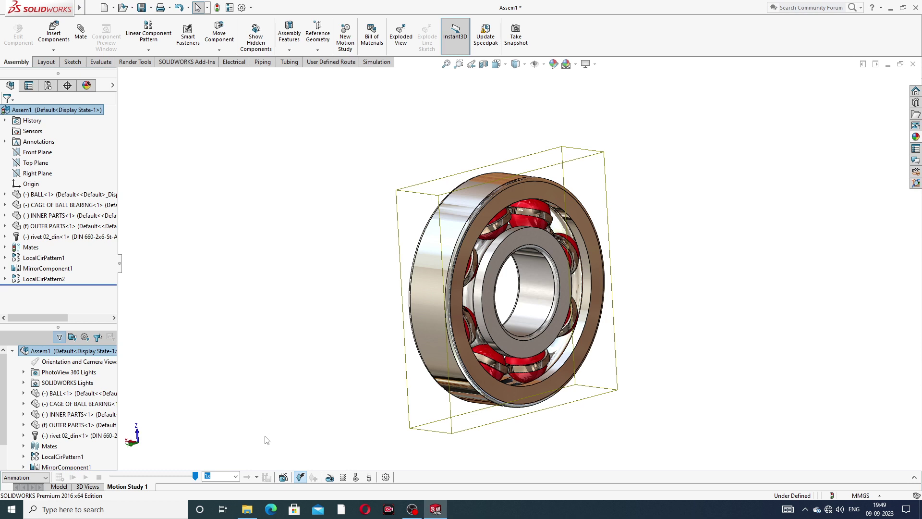
- Add a 6-second, one-turn clockwise Y-axis model rotation starting at 0 s, then play the study
{"action": "left_click", "coordinate": [283, 477]}
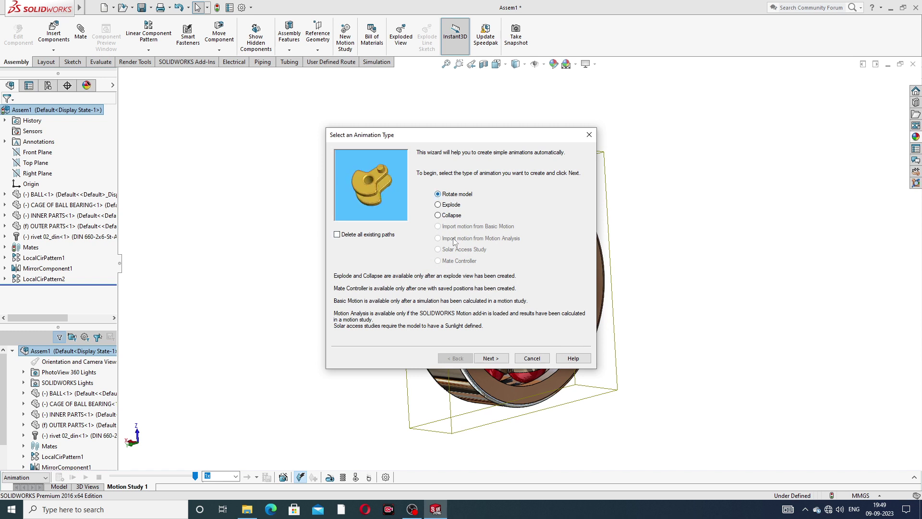
{"action": "left_click", "coordinate": [489, 360]}
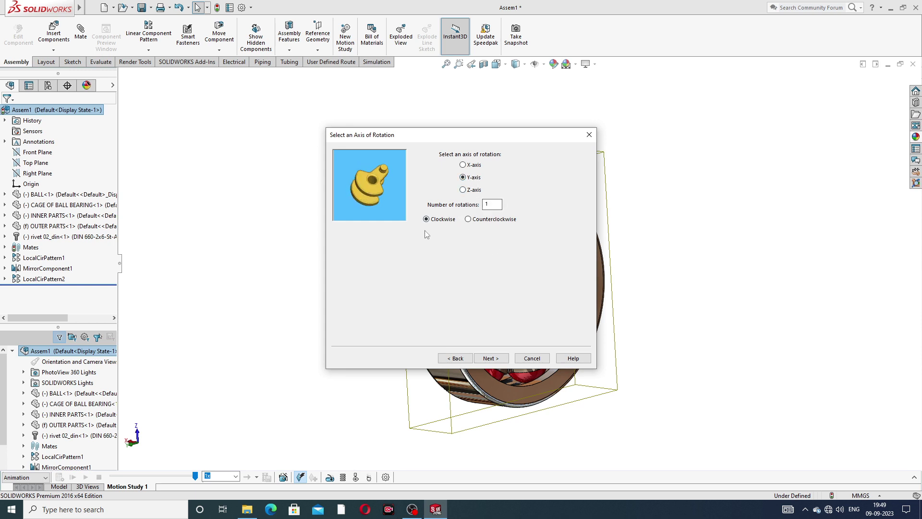
{"action": "left_click", "coordinate": [496, 359]}
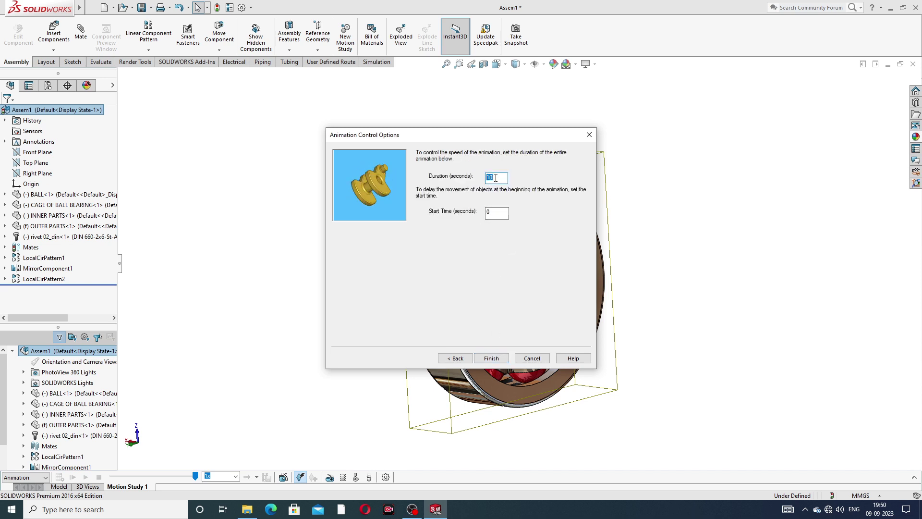
{"action": "left_click", "coordinate": [493, 359]}
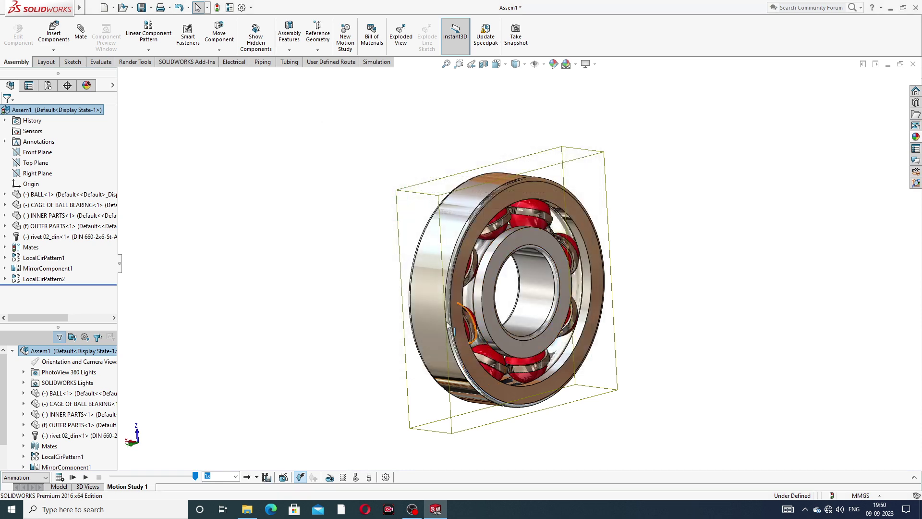
{"action": "left_click", "coordinate": [59, 477]}
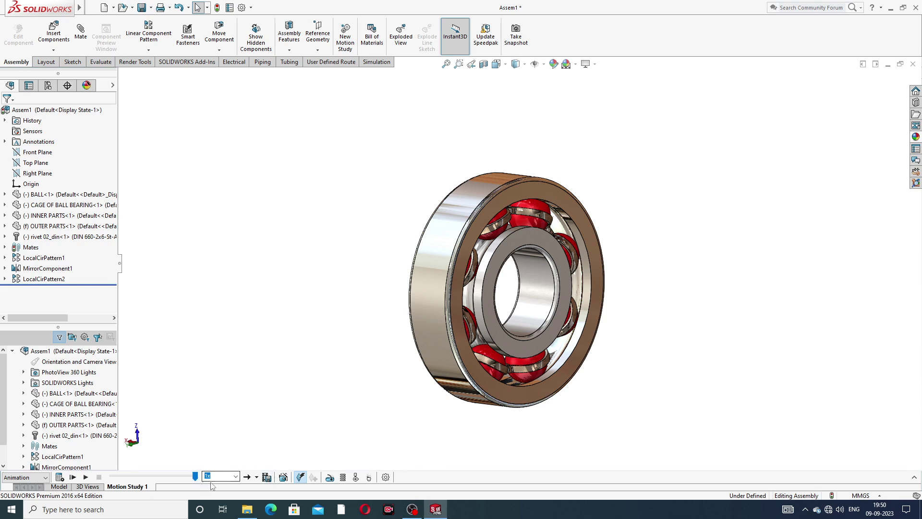
- Add an 11-second explode animation starting at 6 s
{"action": "left_click", "coordinate": [284, 478]}
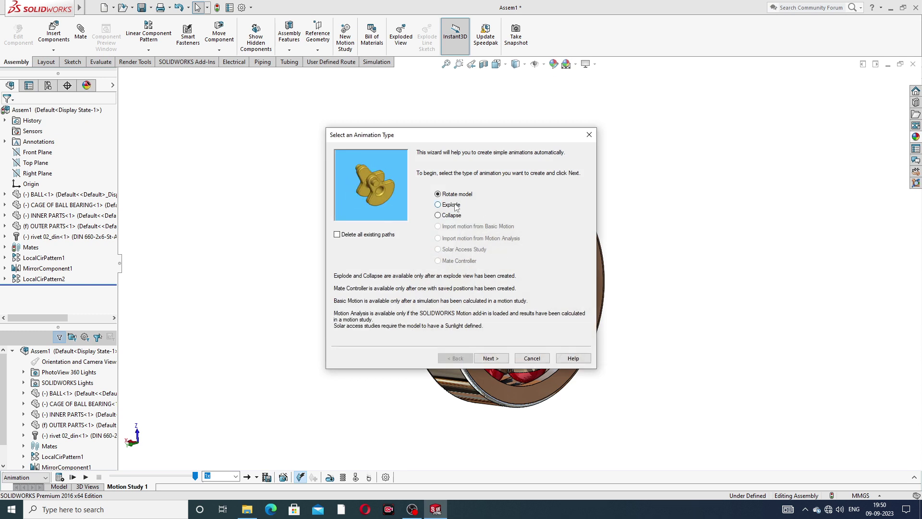
{"action": "left_click", "coordinate": [454, 206]}
{"action": "left_click", "coordinate": [495, 359]}
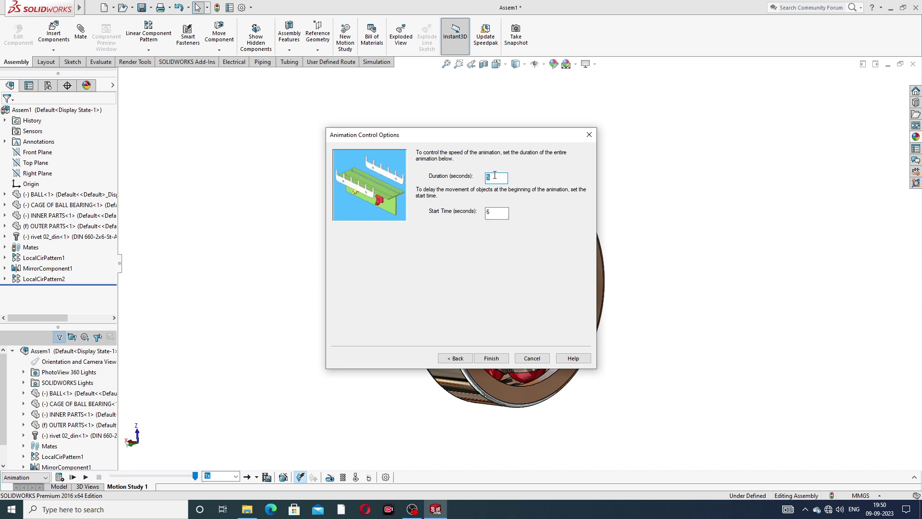
{"action": "left_click", "coordinate": [489, 361]}
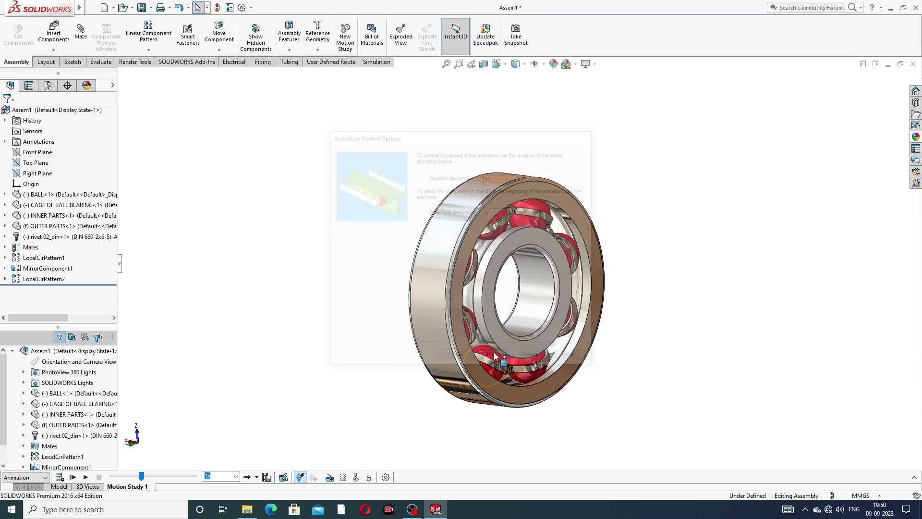
- Add an 11-second collapse animation starting at 17 s
{"action": "left_click", "coordinate": [283, 477]}
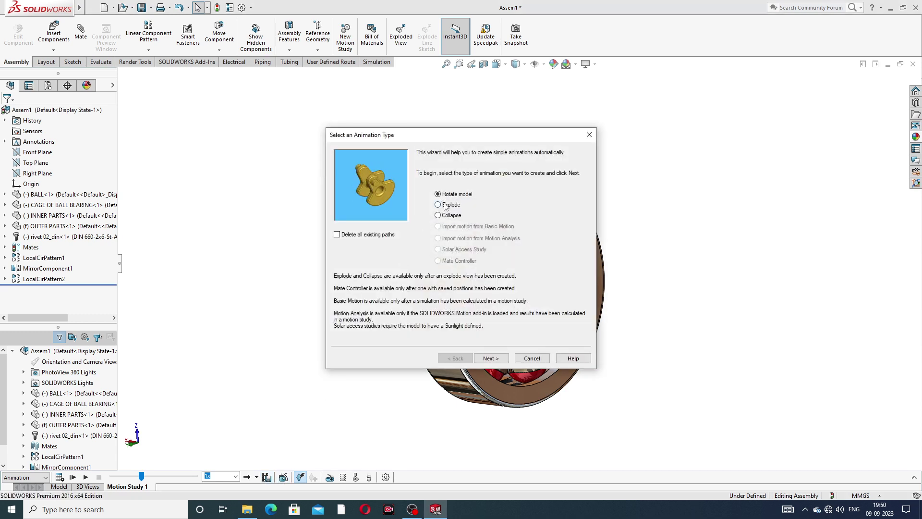
{"action": "left_click", "coordinate": [452, 216]}
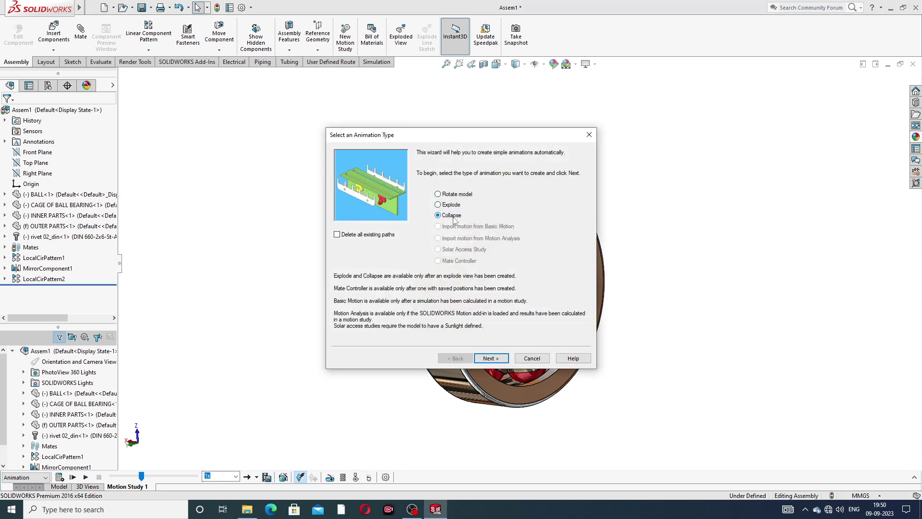
{"action": "left_click", "coordinate": [490, 358]}
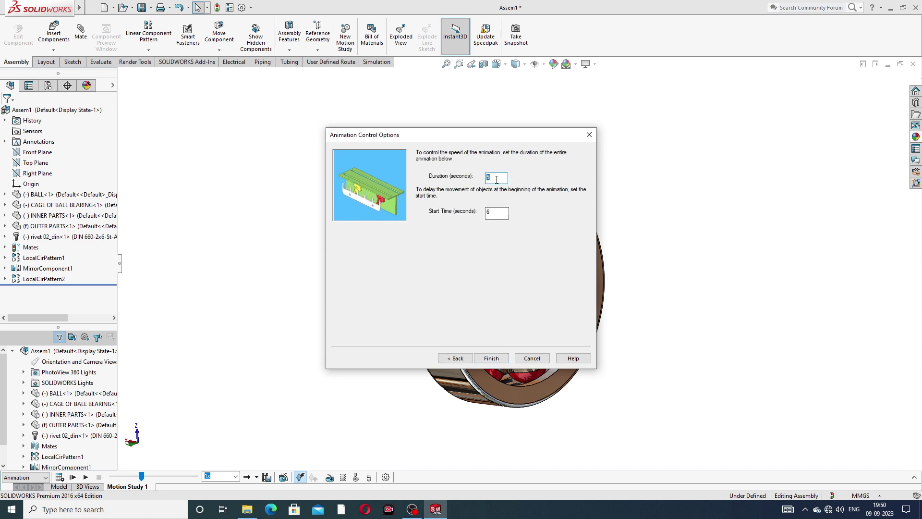
{"action": "left_click", "coordinate": [494, 213]}
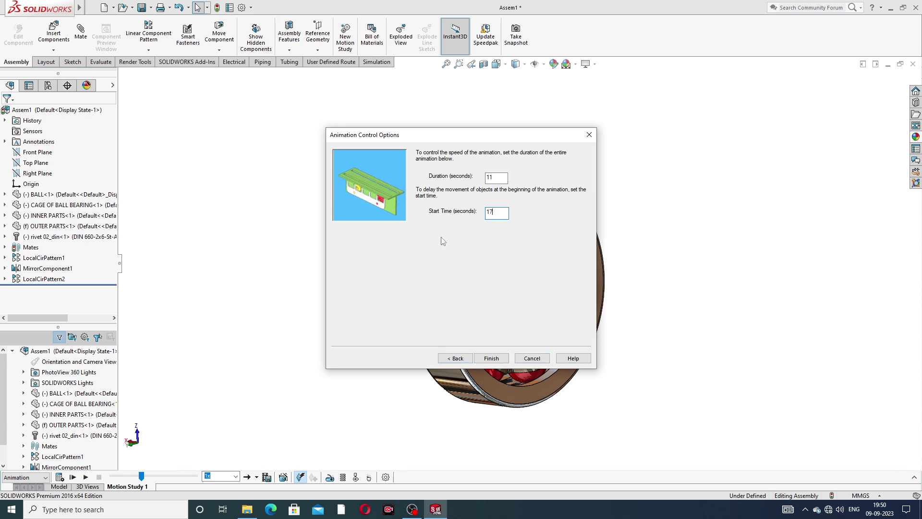
{"action": "left_click", "coordinate": [492, 359]}
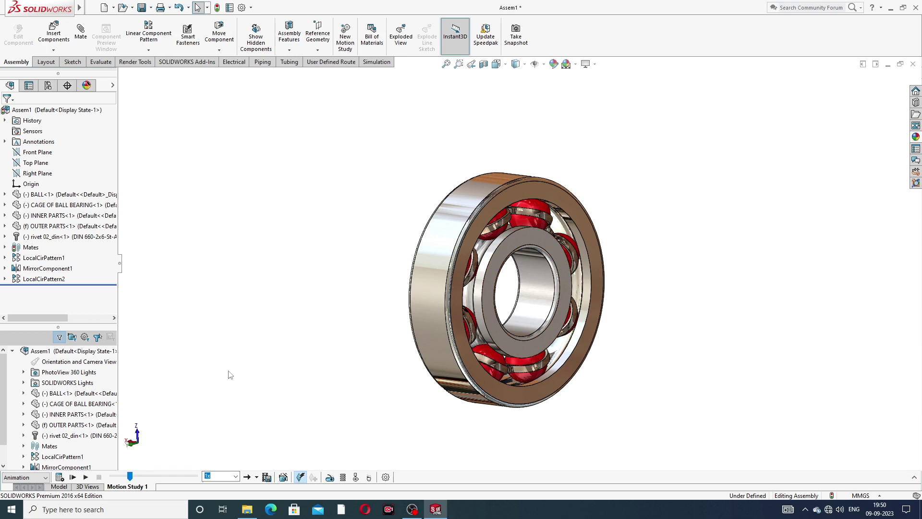
{"action": "left_click", "coordinate": [59, 477]}
- Drive the inner ring face with a 2 RPM constant-speed rotary motor
{"action": "left_click", "coordinate": [330, 478]}
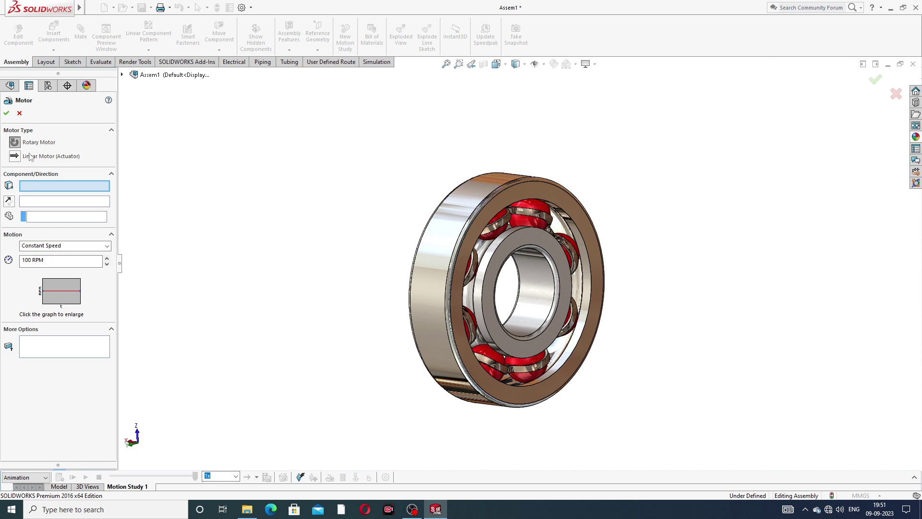
{"action": "left_click", "coordinate": [529, 237]}
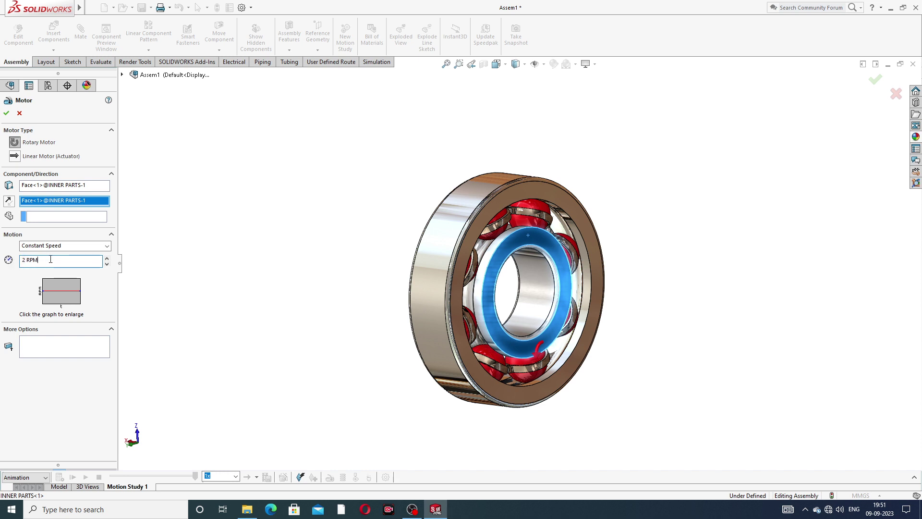
{"action": "left_click", "coordinate": [7, 113]}
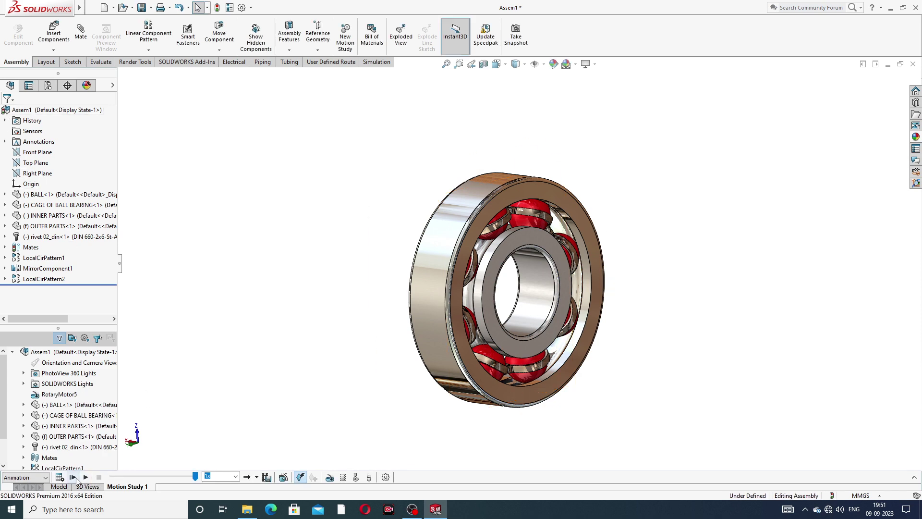
{"action": "left_click", "coordinate": [73, 477]}
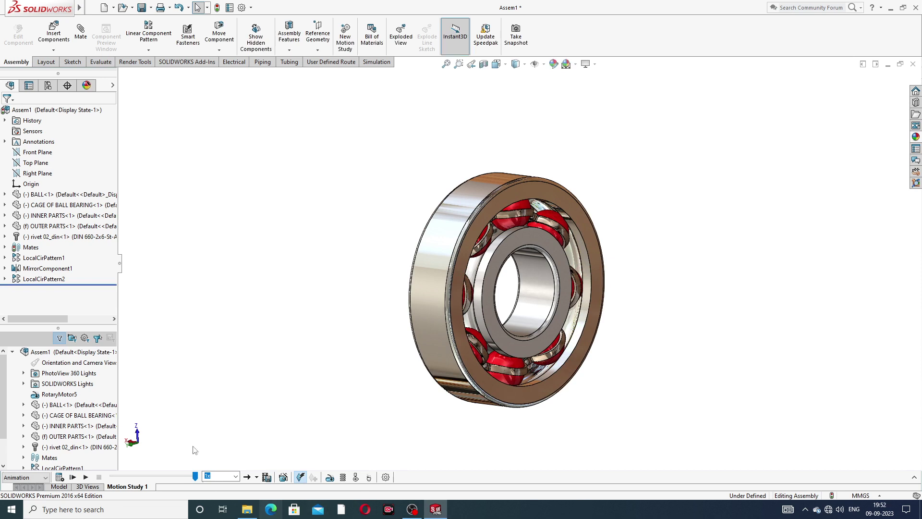
{"action": "left_click", "coordinate": [535, 238]}
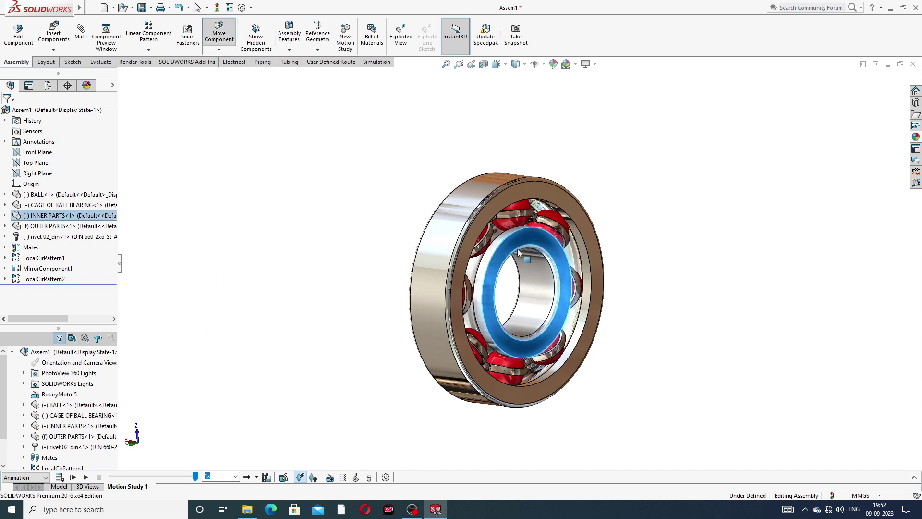
{"action": "left_click", "coordinate": [646, 217]}
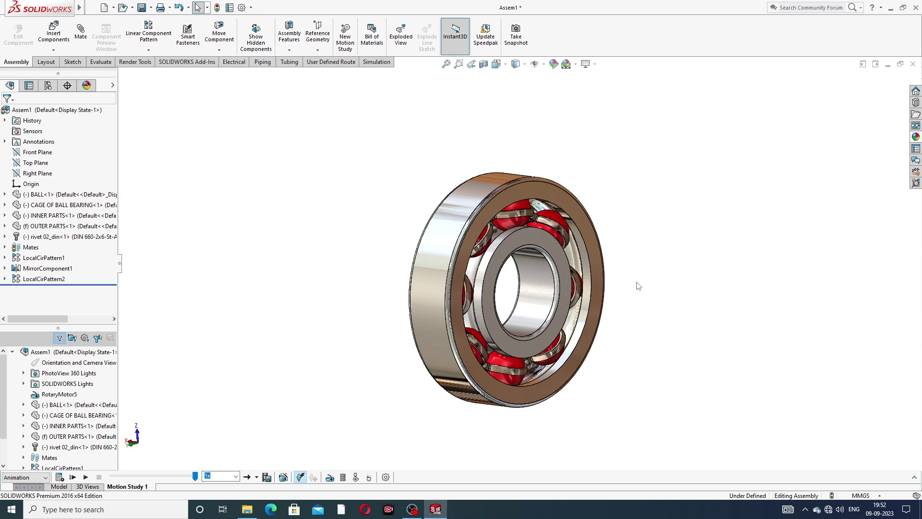
{"action": "middle_click_drag", "start_coordinate": [638, 286], "coordinate": [621, 283]}
{"action": "scroll", "coordinate": [621, 284], "scroll_direction": "down", "scroll_amount": 2}
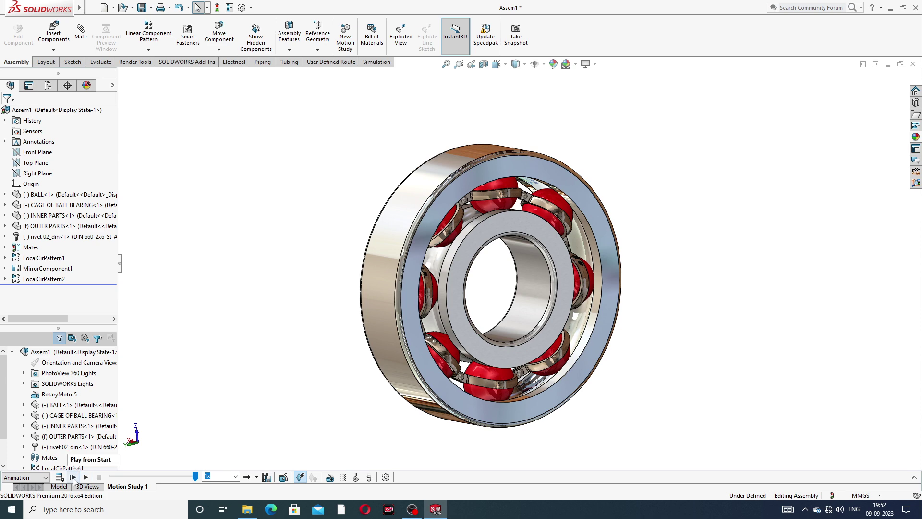
{"action": "left_click", "coordinate": [73, 476]}
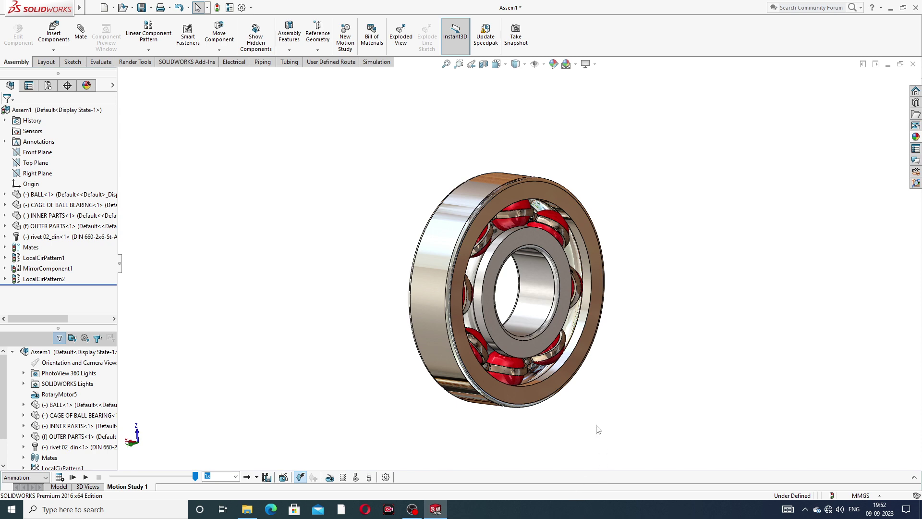
{"action": "middle_click_drag", "start_coordinate": [598, 429], "coordinate": [650, 389]}
{"action": "middle_click_drag", "start_coordinate": [640, 377], "coordinate": [645, 384]}
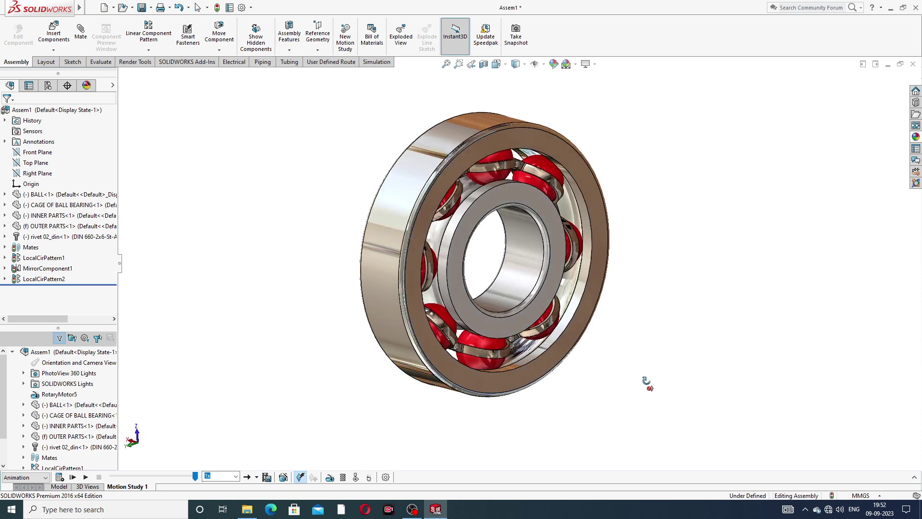